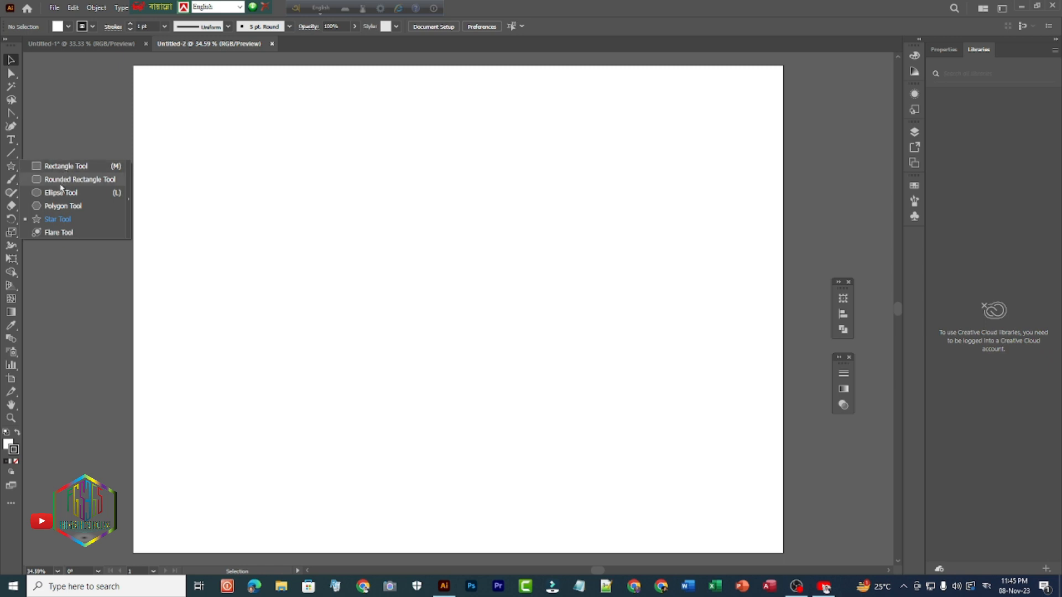
- Create a 20-point star near the artboard's centre with Radius 1 of 165 pt and Radius 2 of 135 pt
left_click(56, 219)
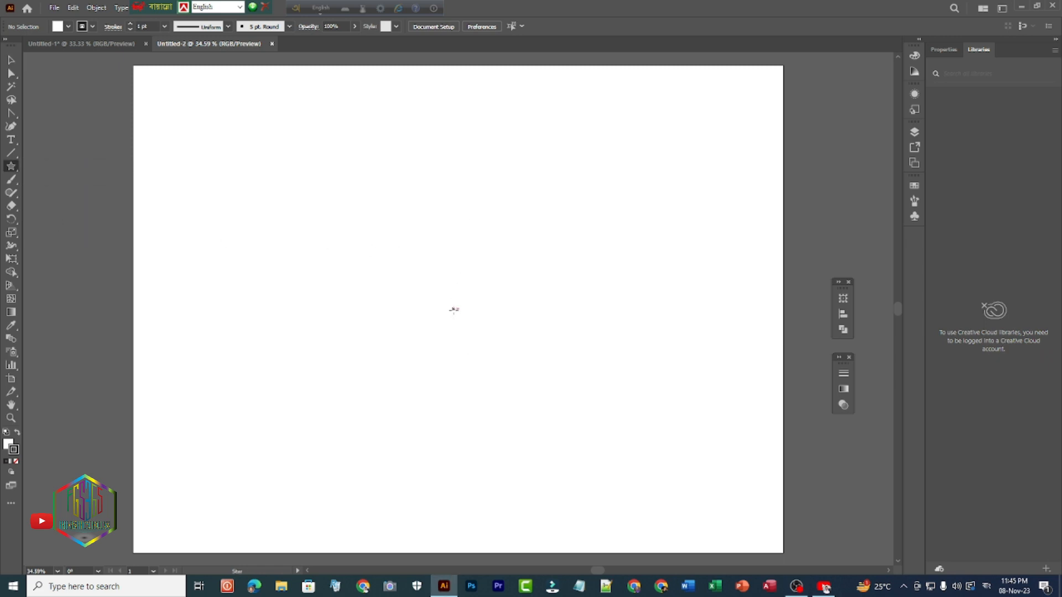
left_click(454, 310)
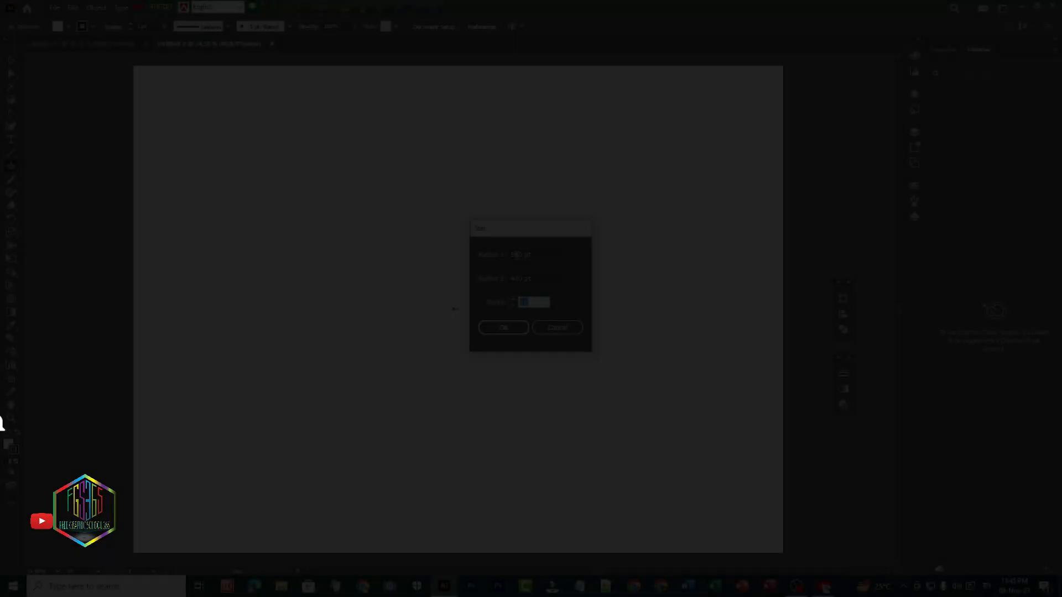
double_click(519, 255)
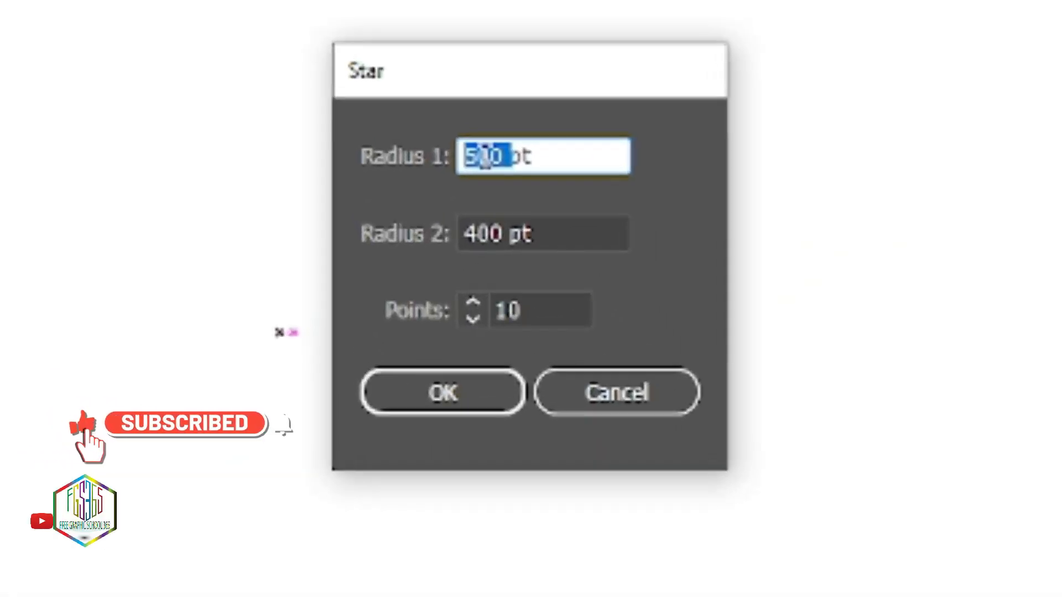
type("16")
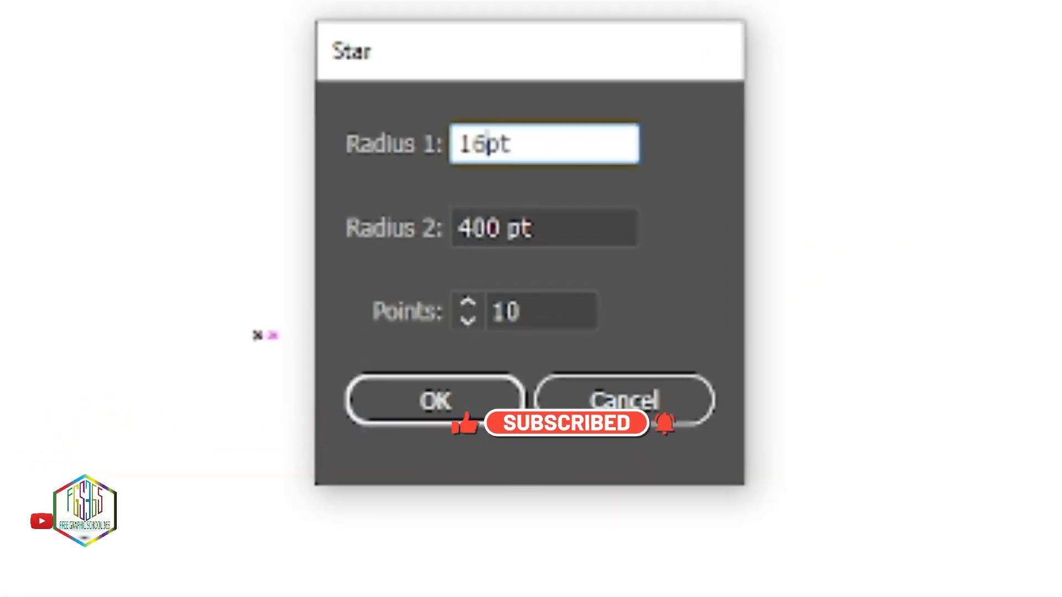
type("5")
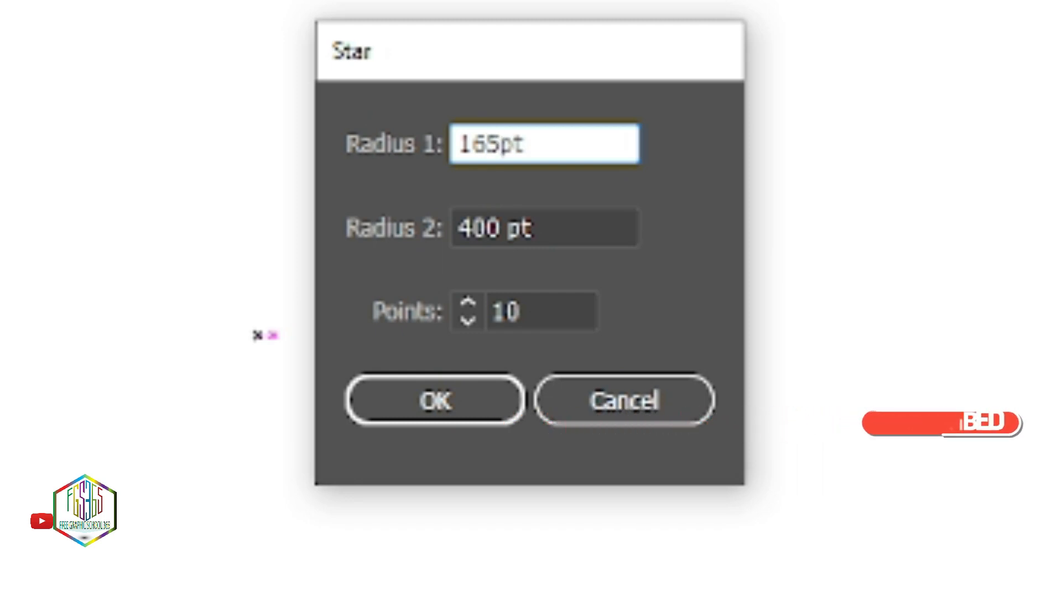
left_click(475, 230)
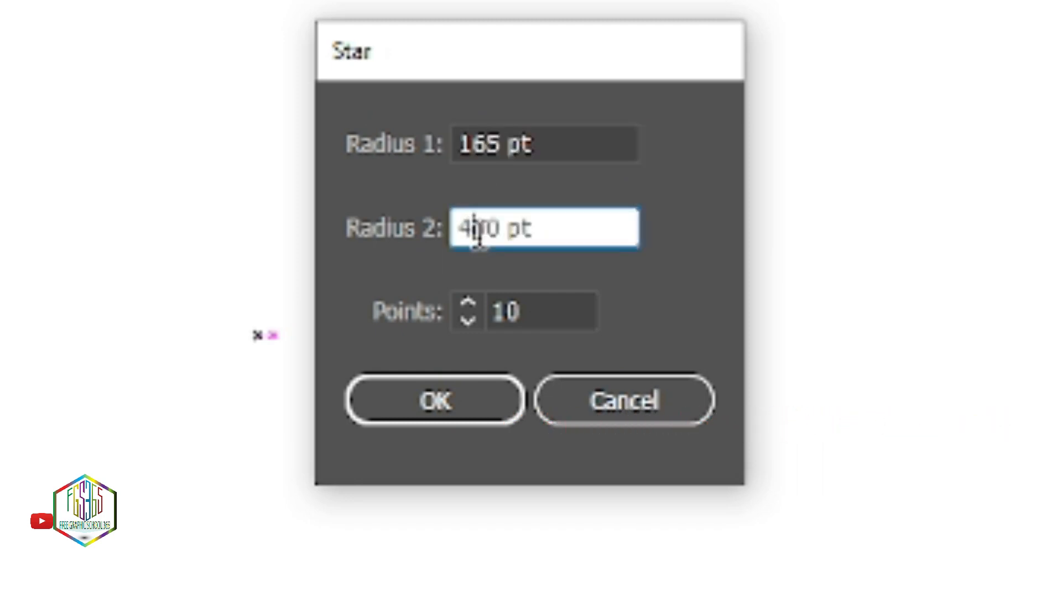
double_click(476, 232)
type("1")
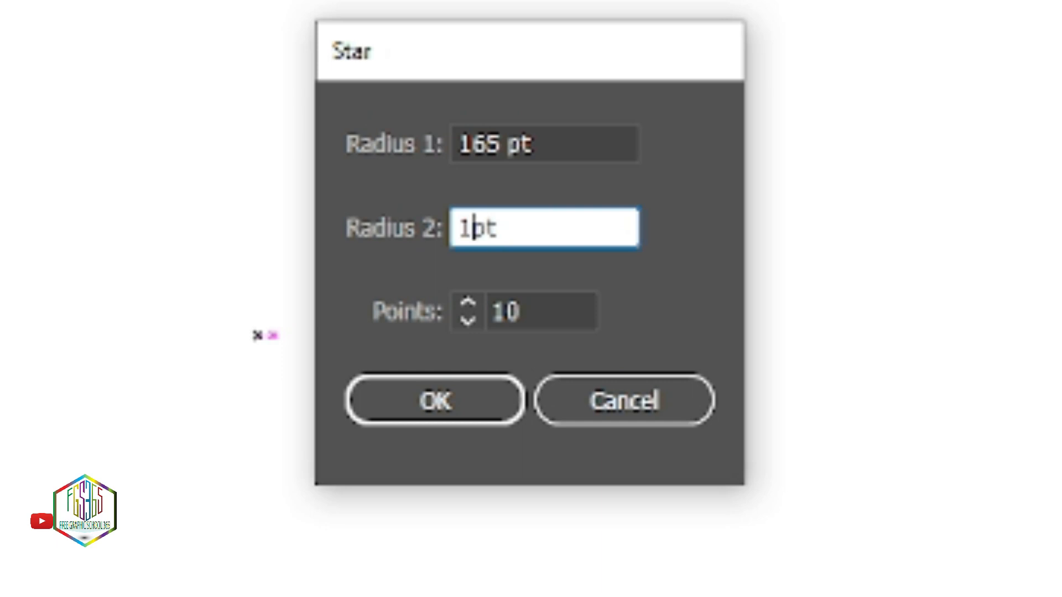
type("35")
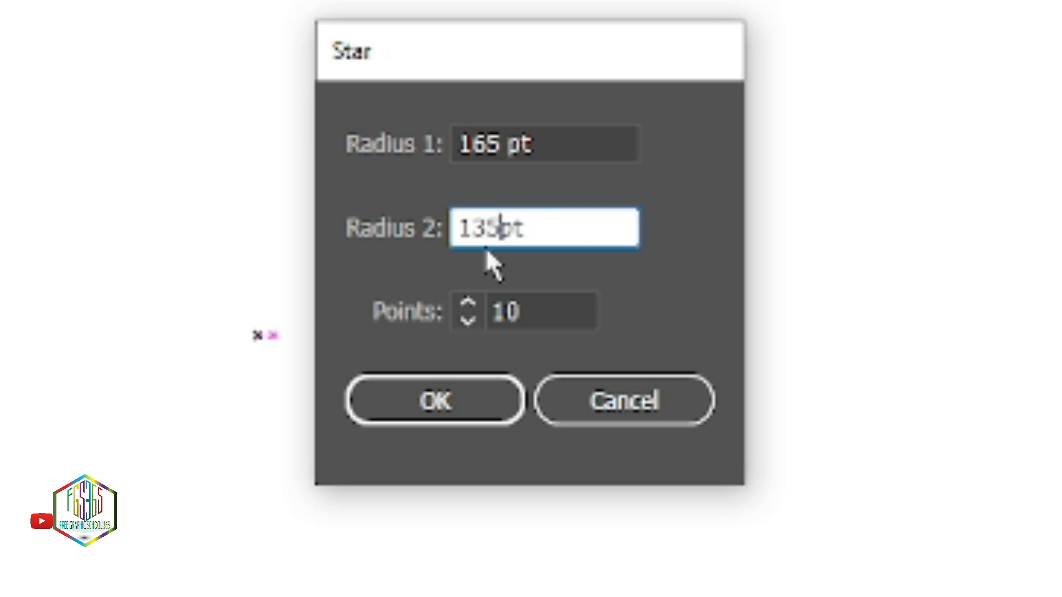
double_click(505, 310)
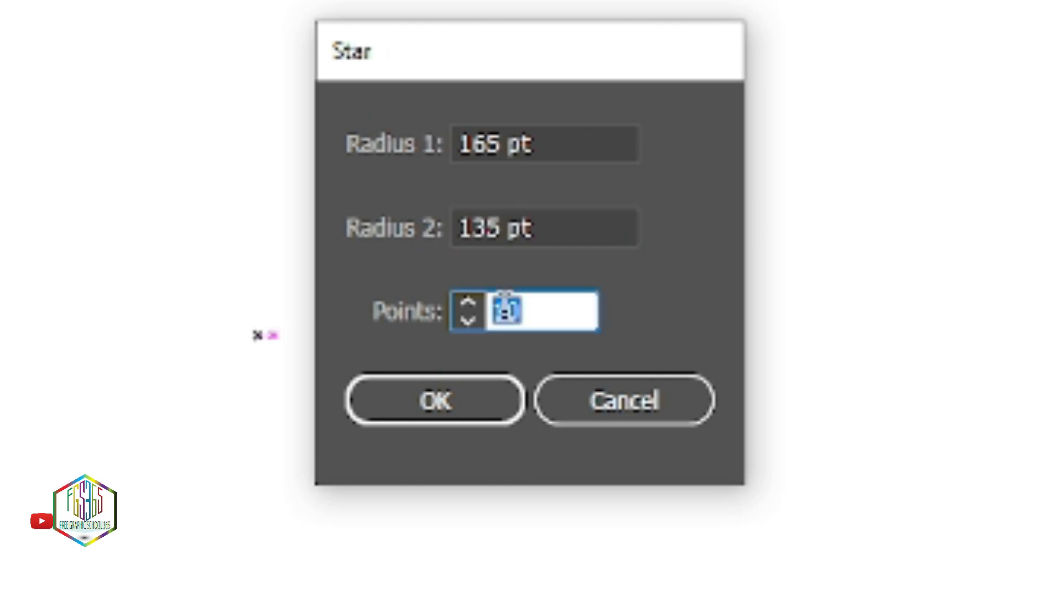
type("20")
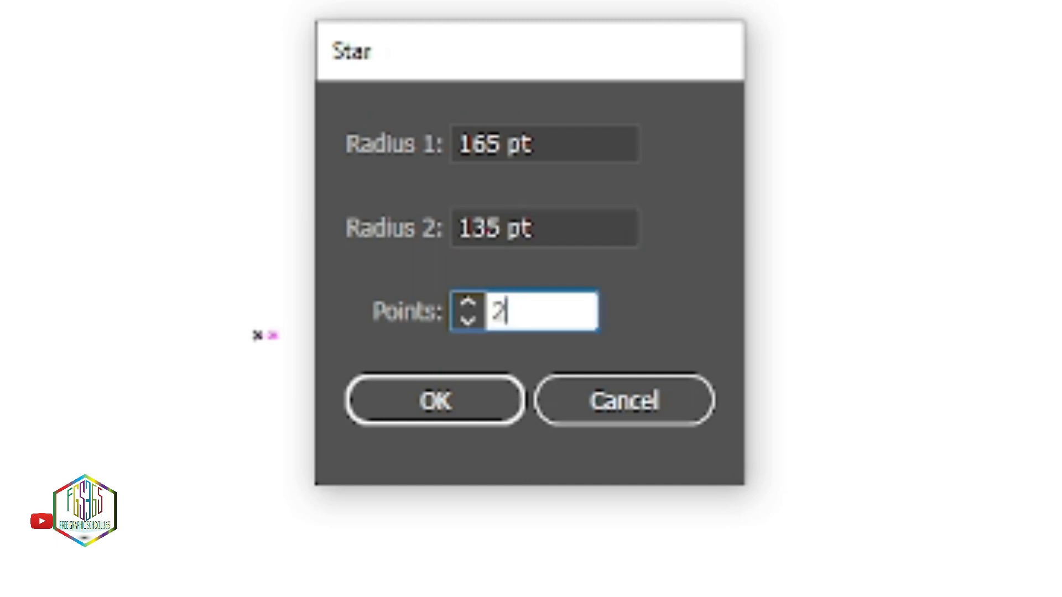
left_click(443, 414)
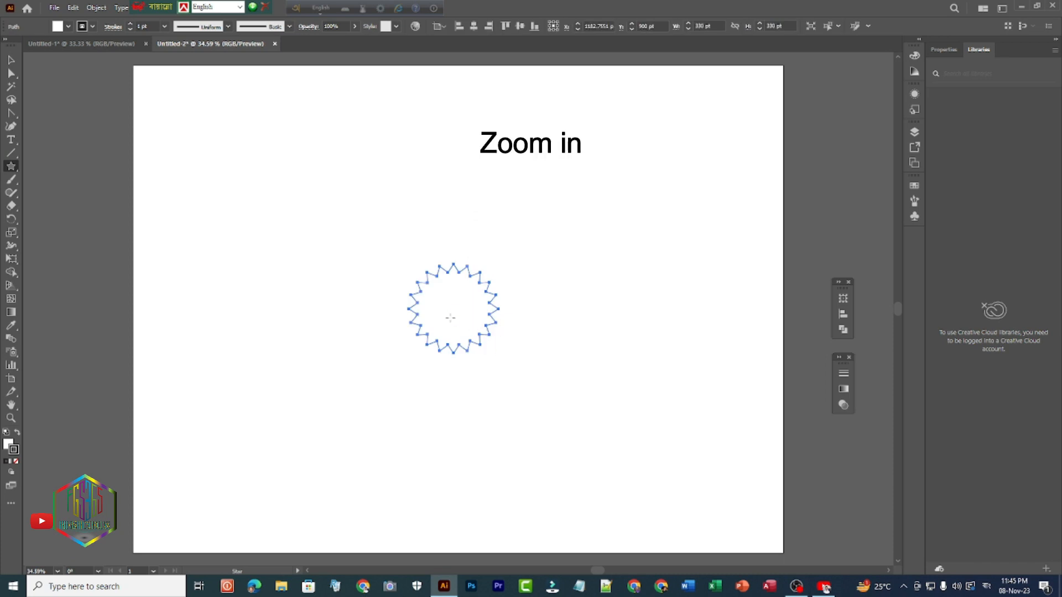
- Round all the star's outer and inner corners into smooth curves with the Anchor Point tool, forming a wavy ring outline
key("ctrl+1")
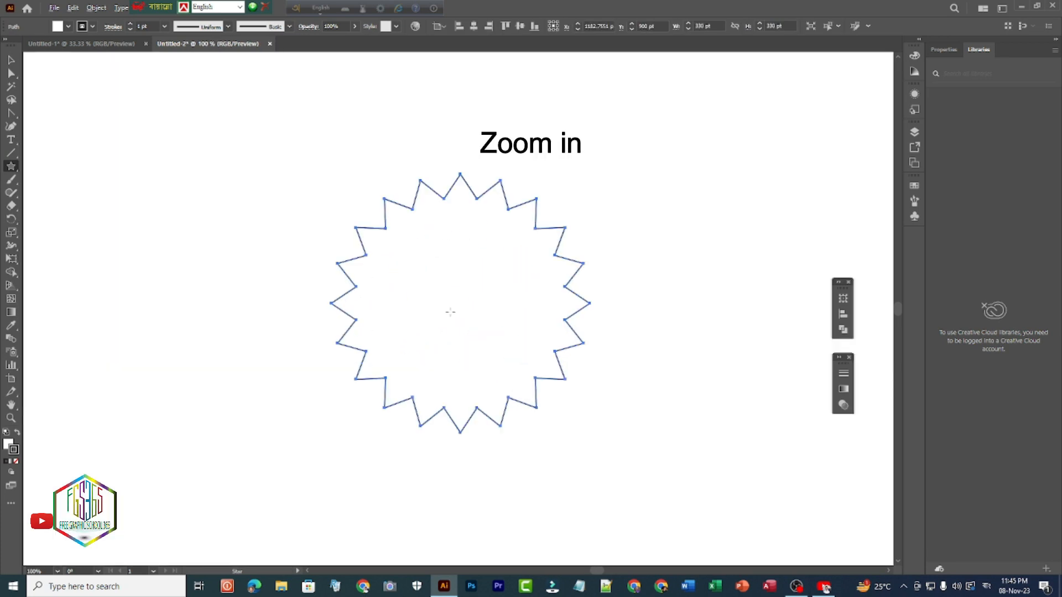
key("ctrl+plus")
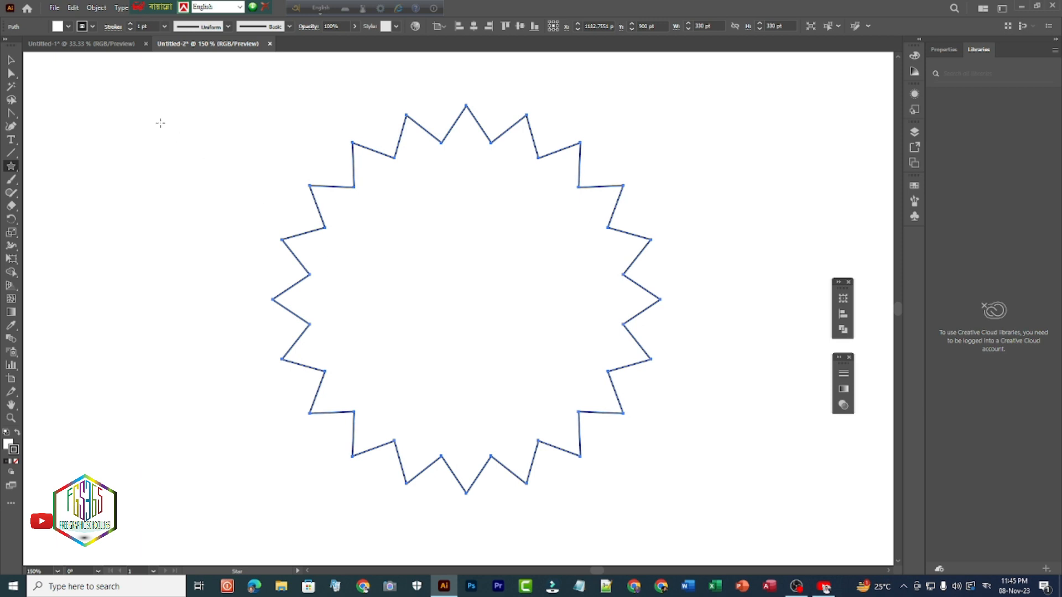
left_click(12, 60)
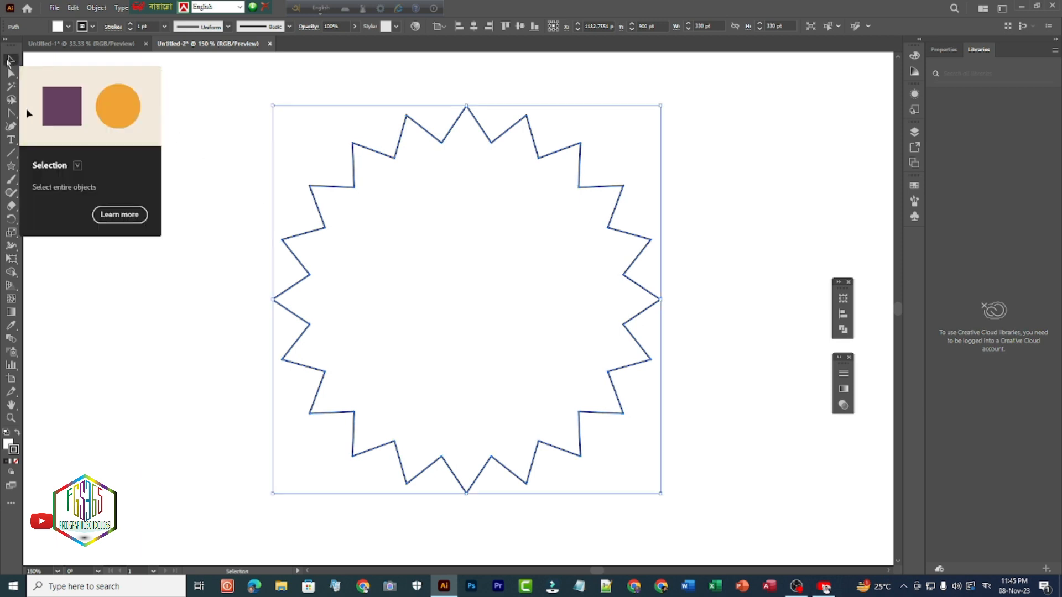
left_click(12, 115)
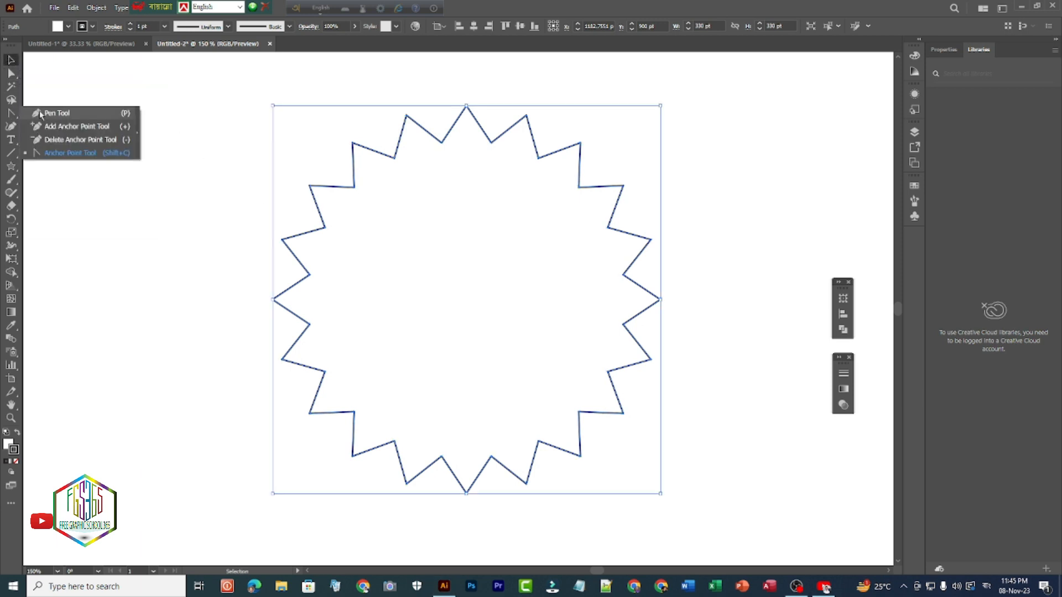
left_click(56, 155)
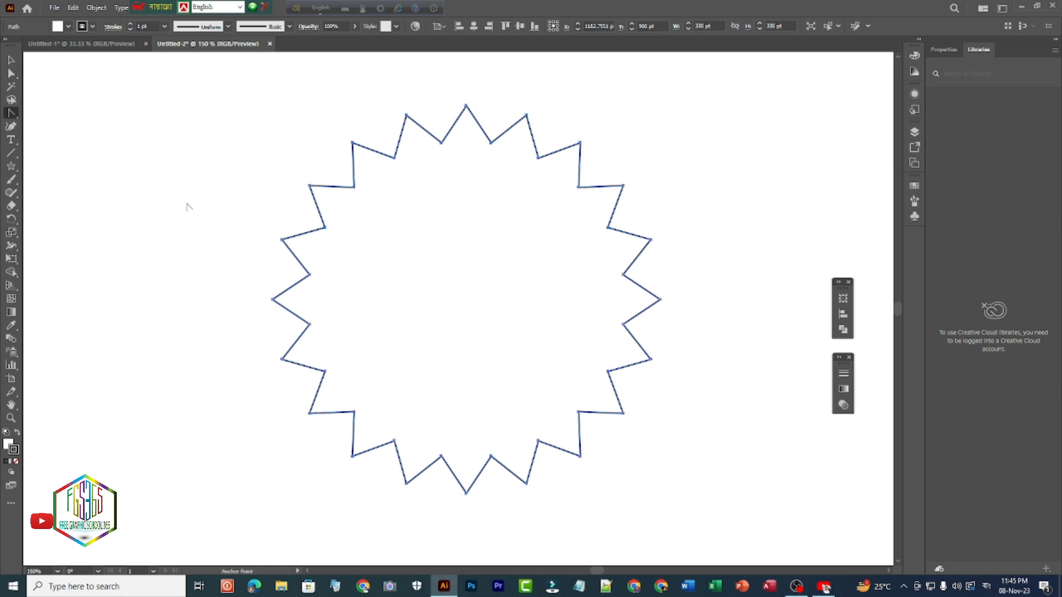
left_click_drag(353, 142, 338, 208)
left_click(310, 187)
left_click(579, 187)
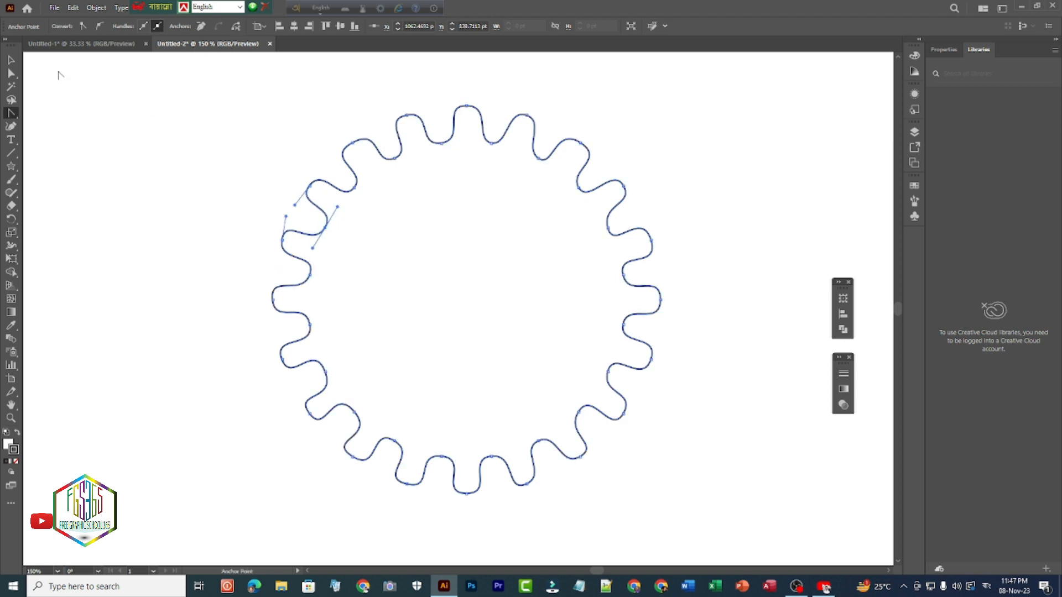
- Scale the wavy shape down proportionally about its centre to about 96 pt wide, and deselect it
key("v")
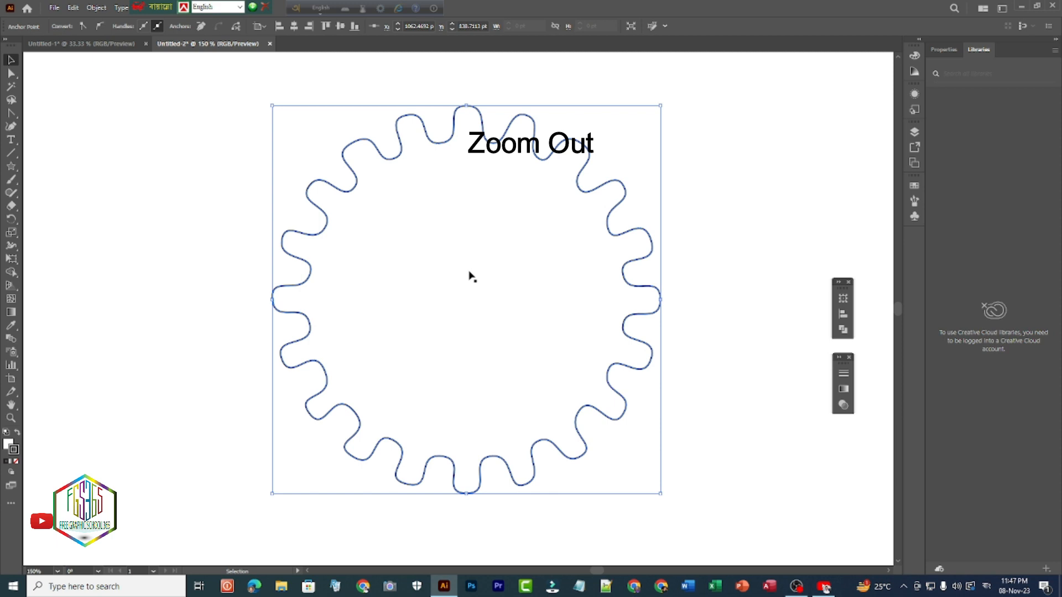
scroll(473, 276, "down", 2)
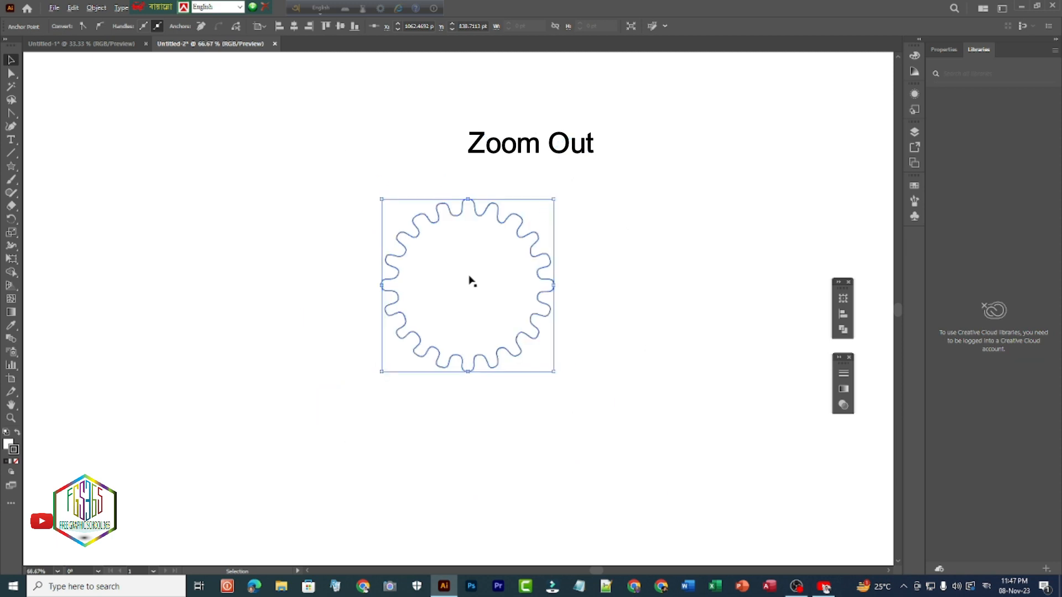
scroll(471, 282, "down", 1)
scroll(471, 283, "down", 1)
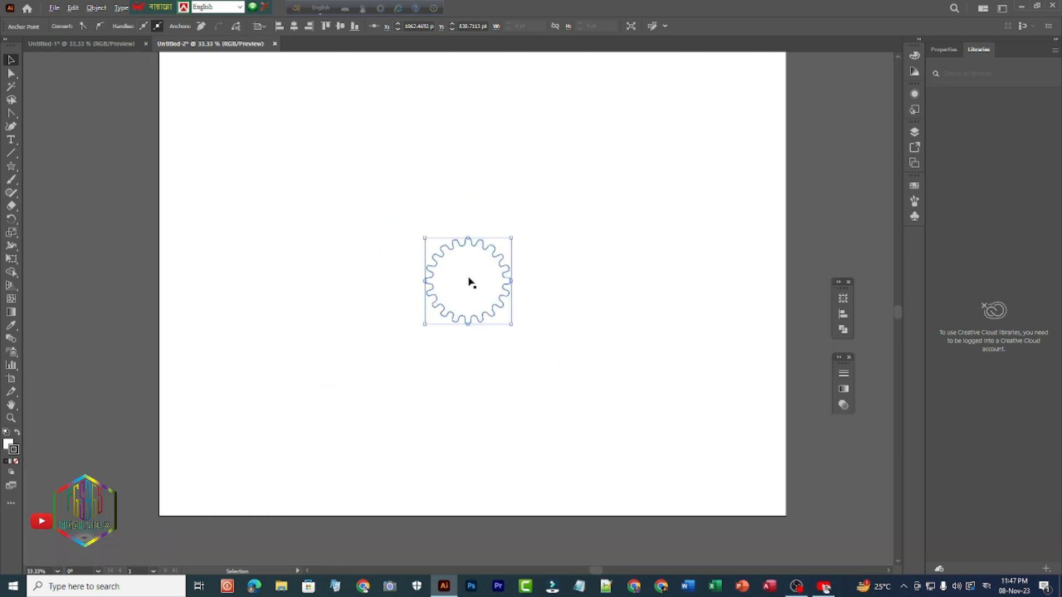
scroll(471, 283, "up", 1)
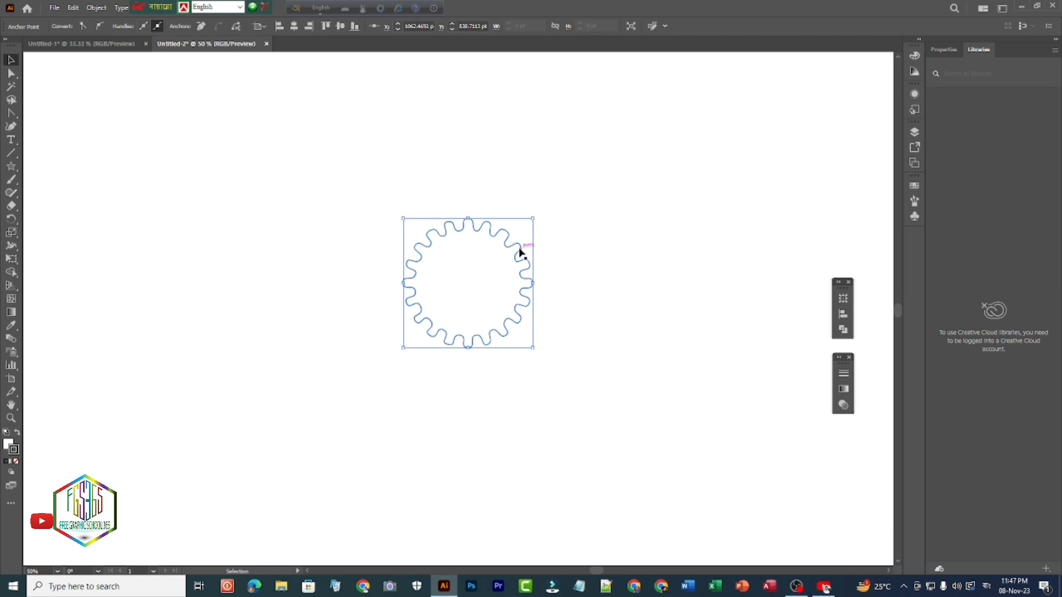
left_click_drag(534, 216, 508, 266)
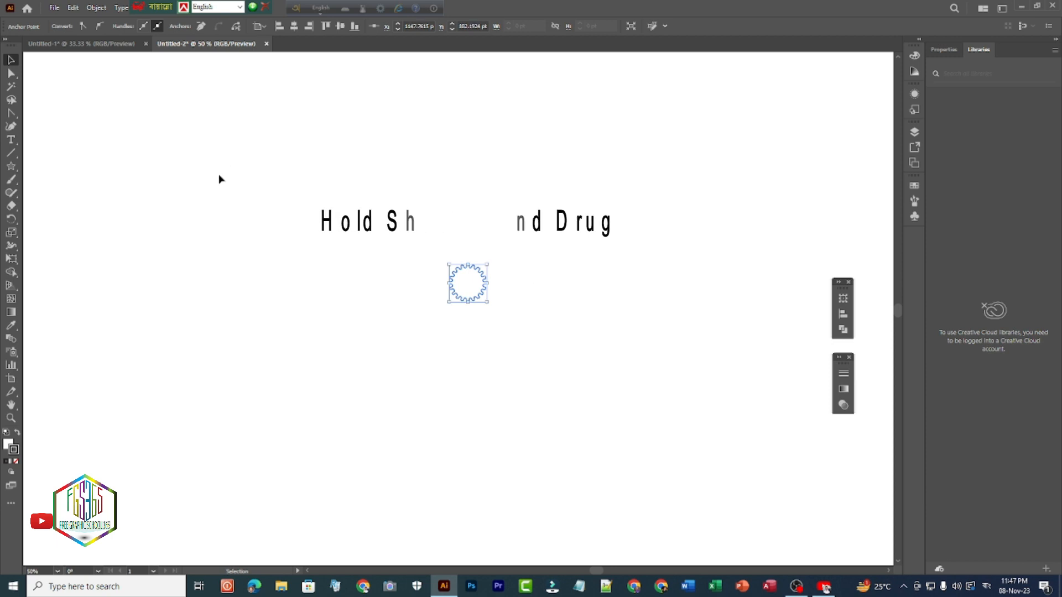
left_click(343, 248)
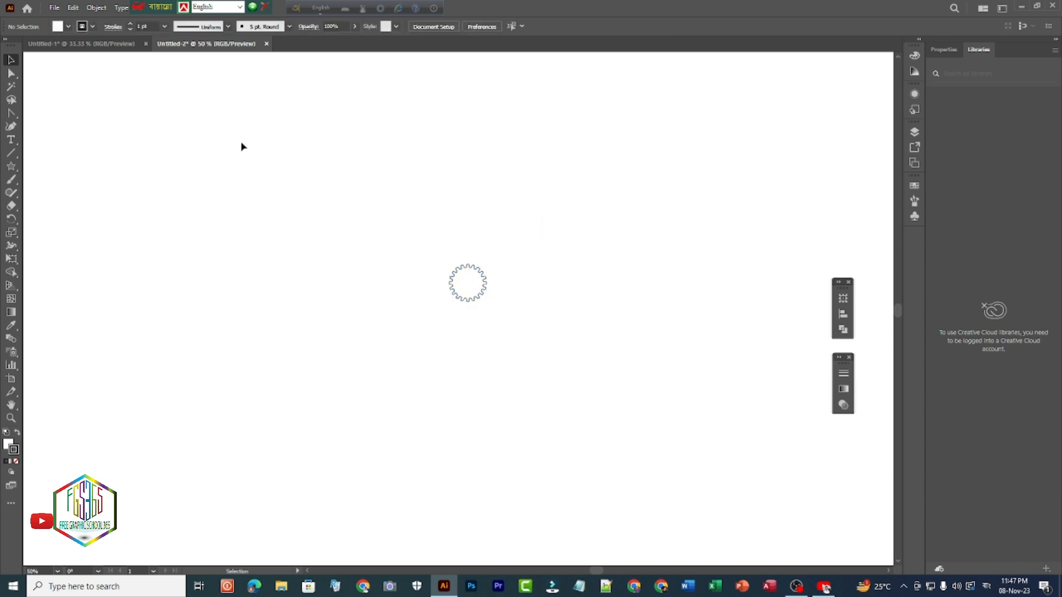
- Set the small wavy shape's fill to none
left_click(457, 272)
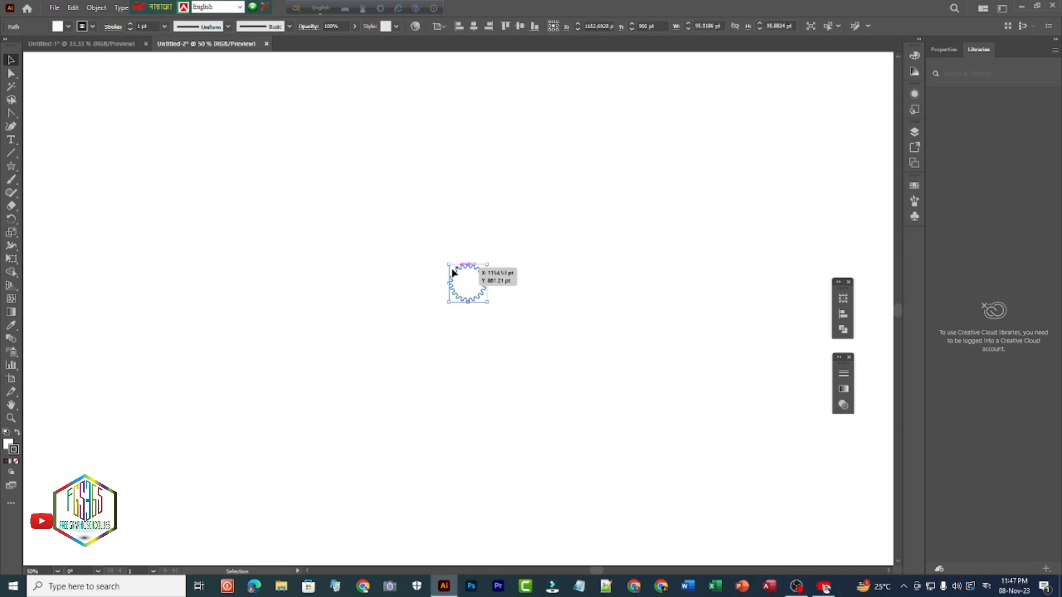
left_click(68, 27)
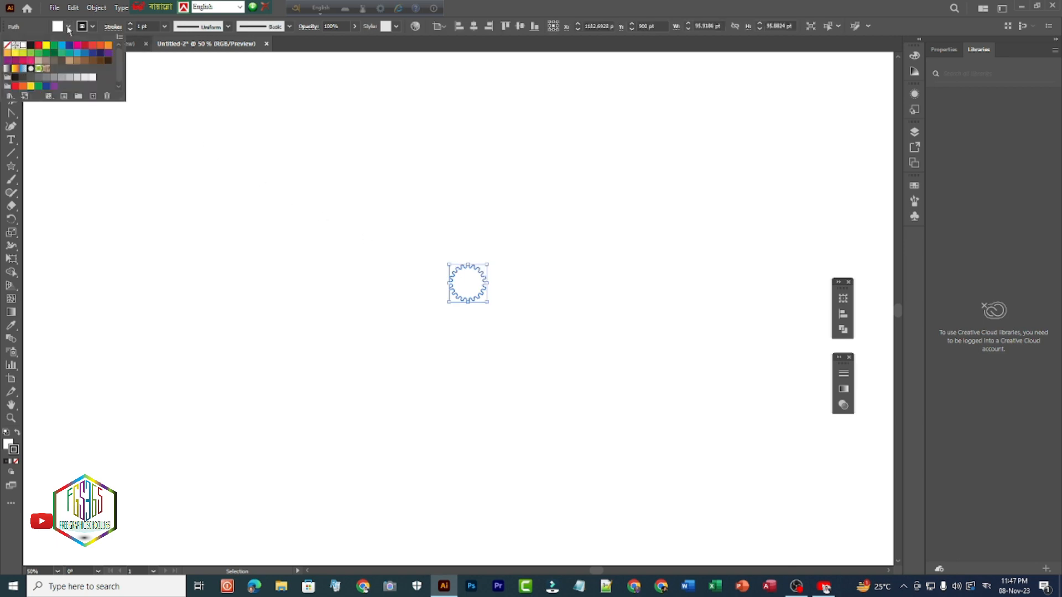
left_click(7, 47)
- Give the wavy shape a green stroke and centre it horizontally on the artboard
left_click(93, 27)
left_click(92, 28)
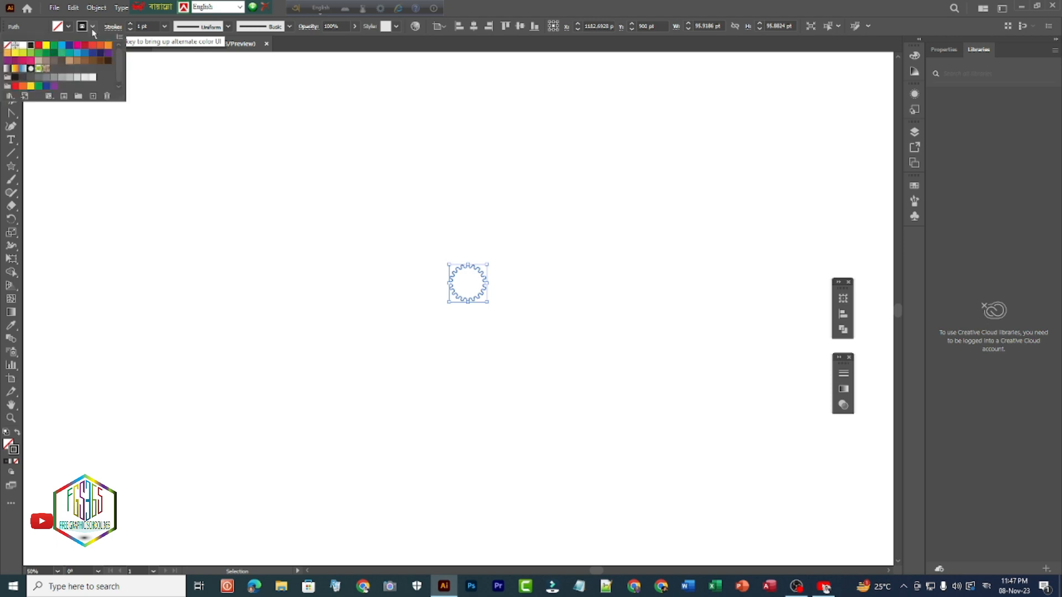
left_click(53, 54)
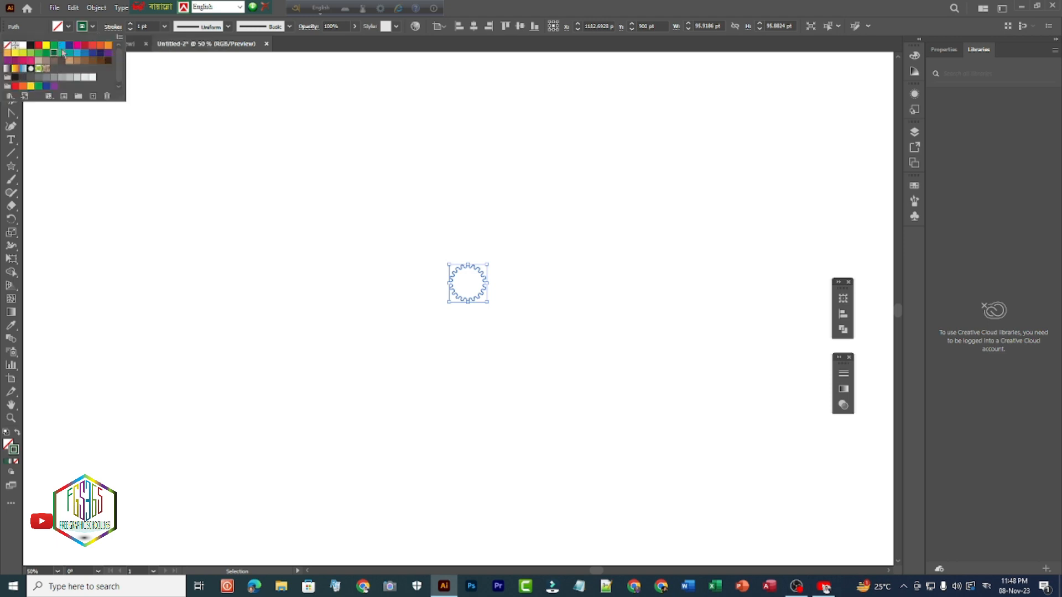
left_click(93, 29)
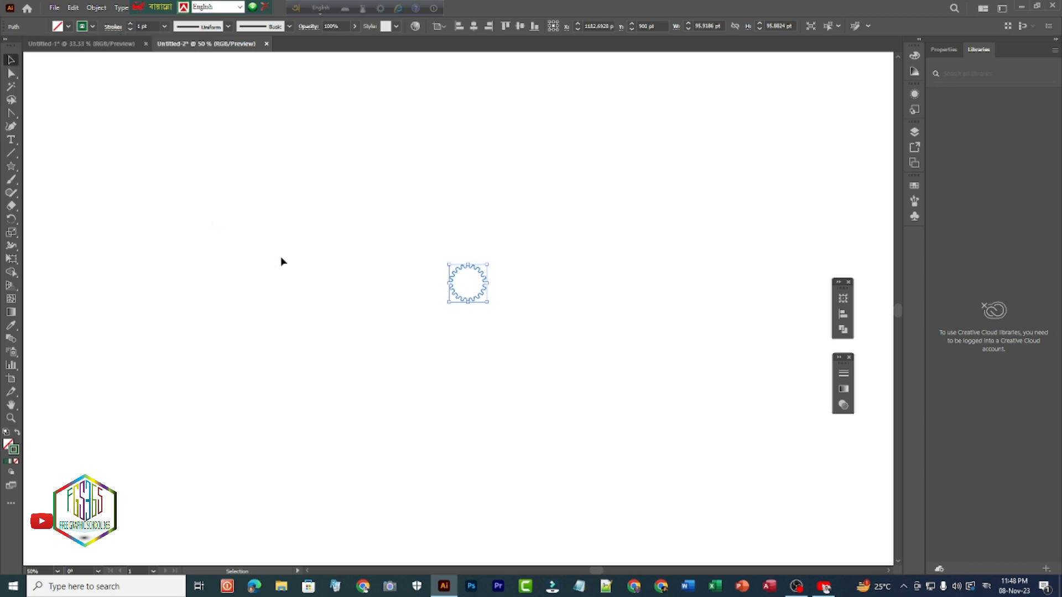
left_click(473, 27)
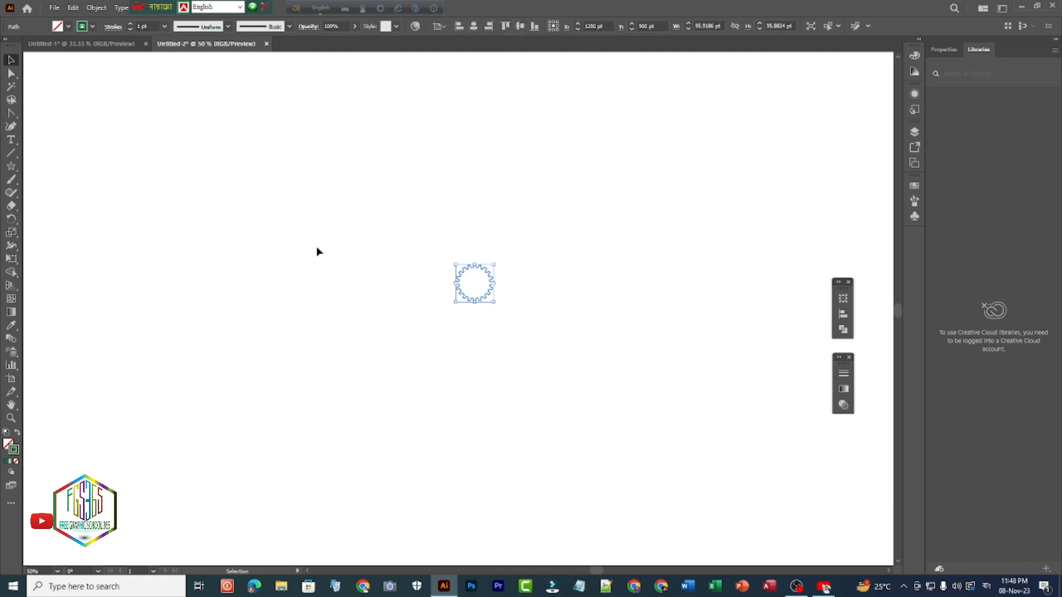
- Create a 10-point star with Radius 1 of 450 pt and Radius 2 of 350 pt, centred on the small wavy ring
left_click(11, 166)
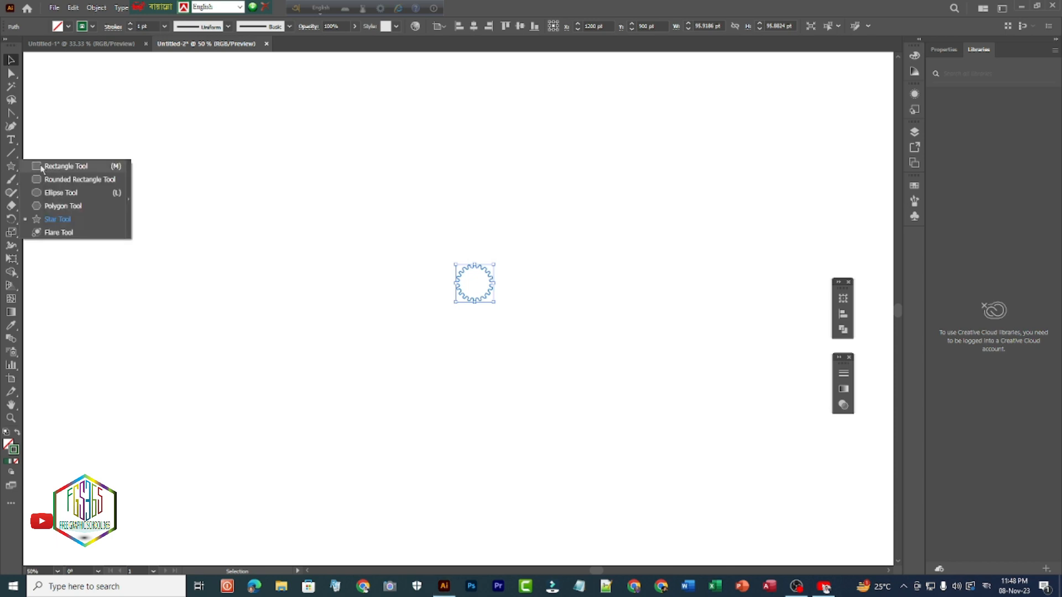
left_click(57, 220)
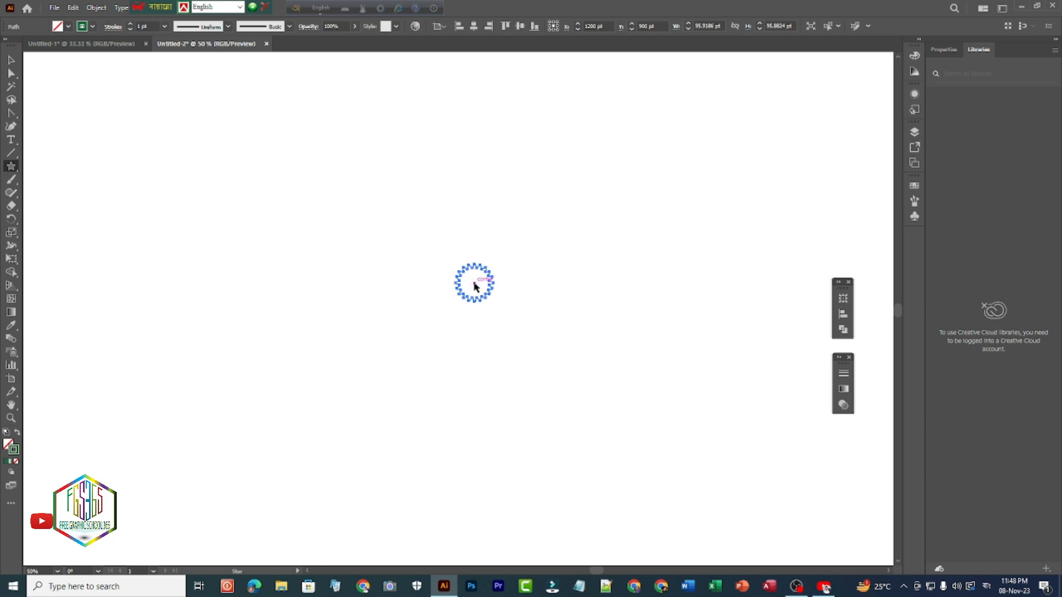
left_click(473, 287)
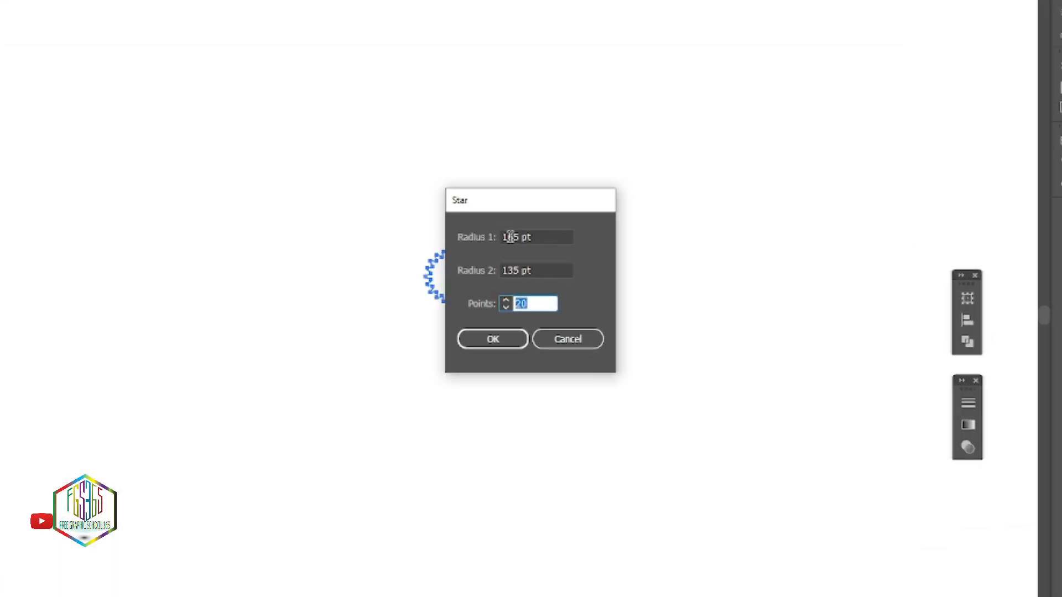
type("10")
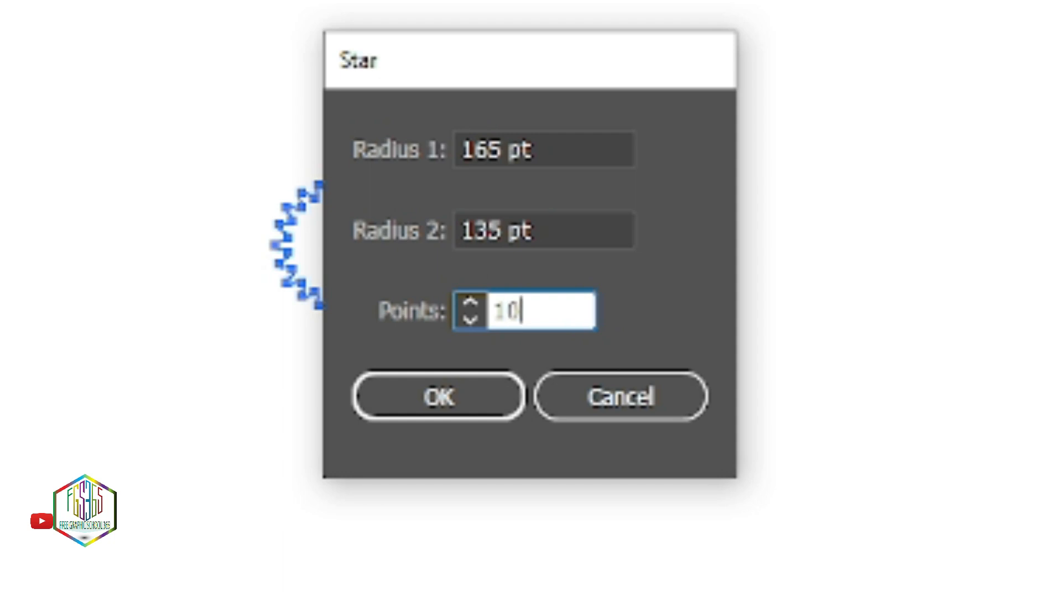
left_click(479, 148)
double_click(480, 150)
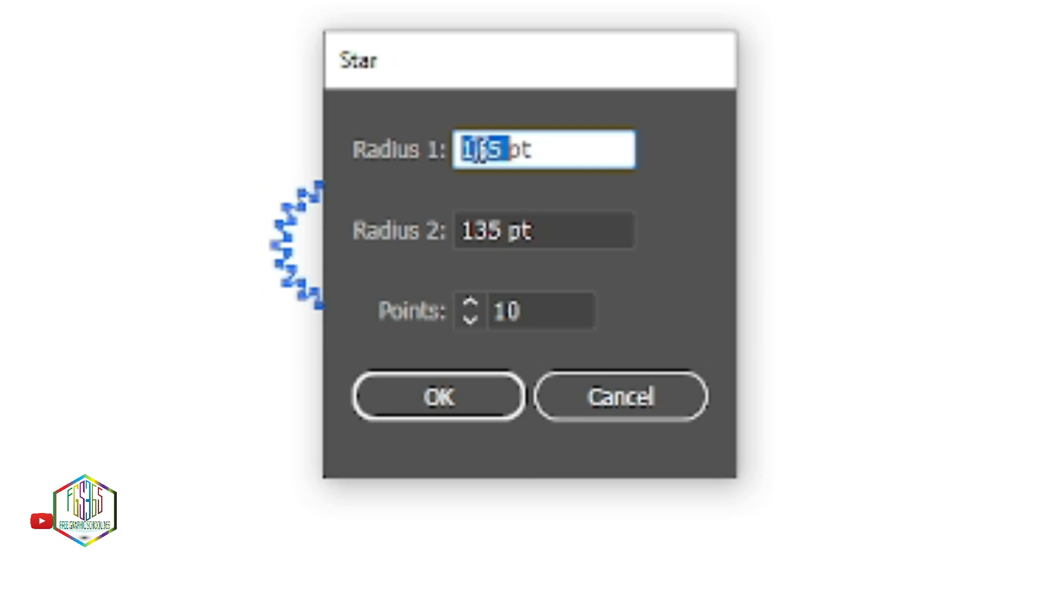
type("450")
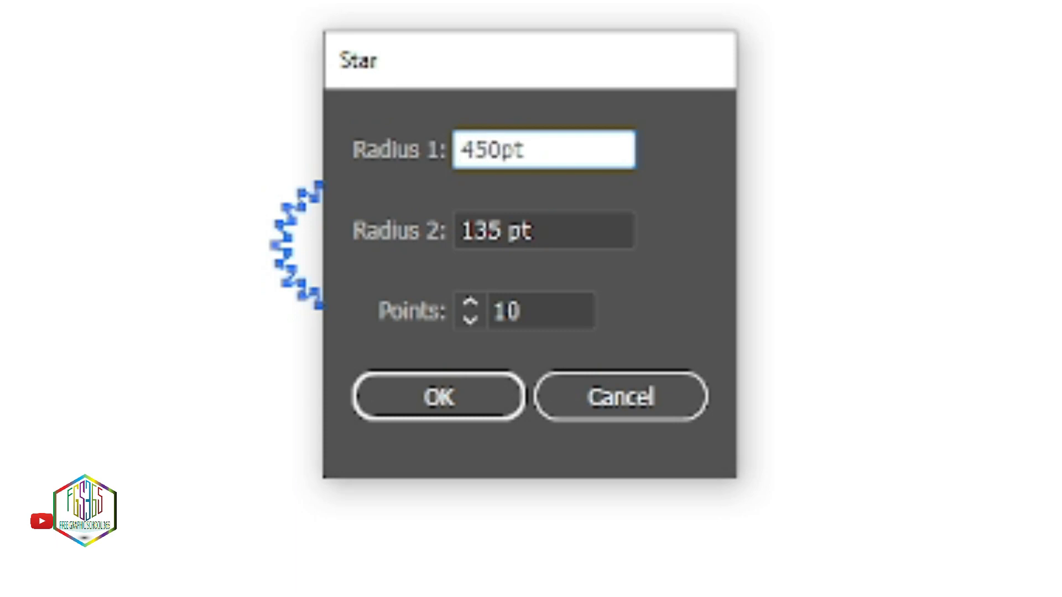
left_click(475, 226)
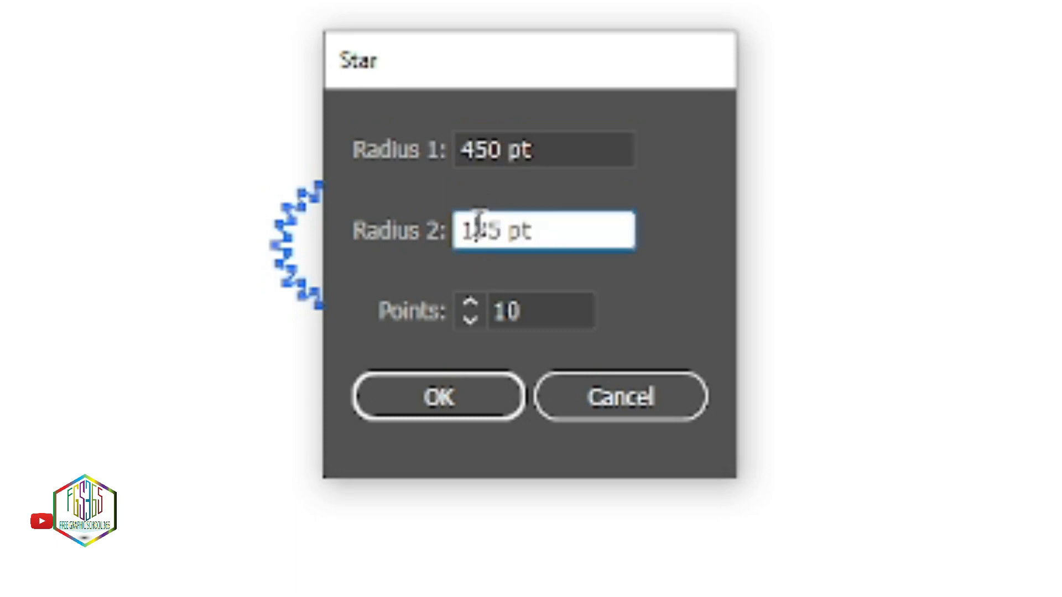
double_click(482, 225)
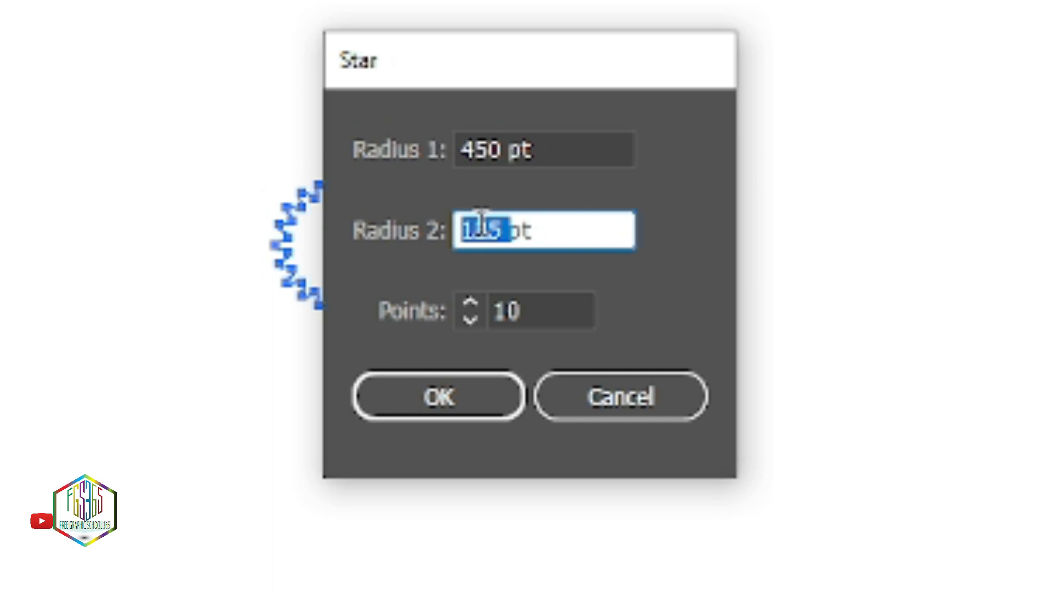
type("350")
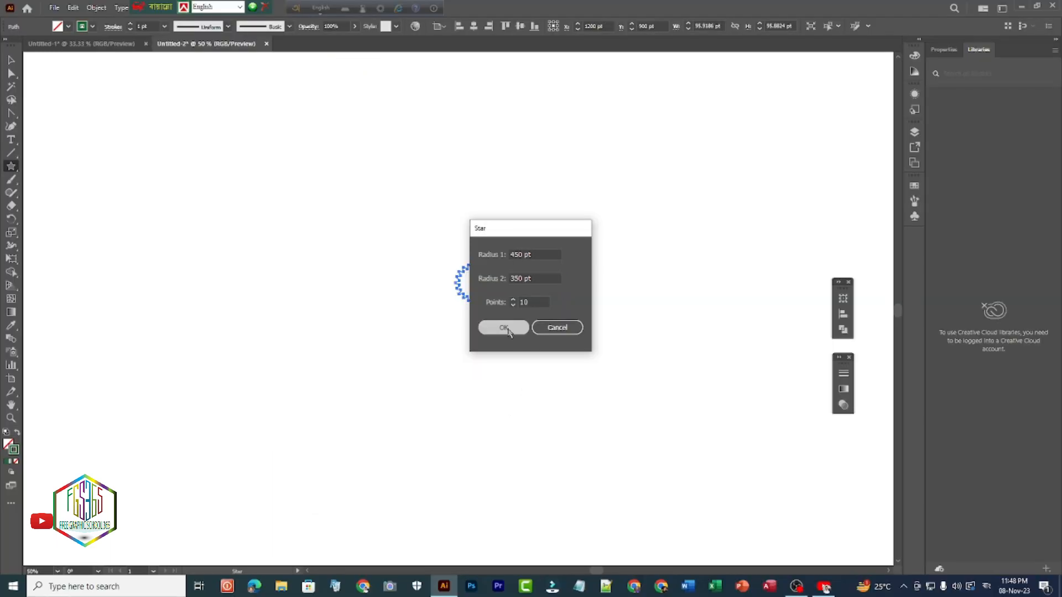
left_click(458, 407)
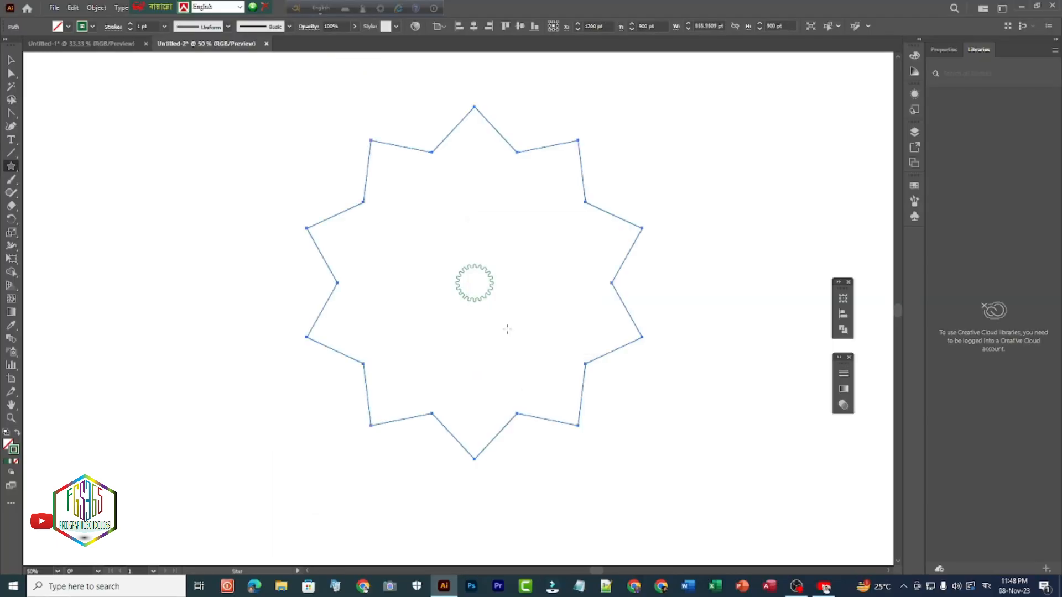
- Round all ten outer points of the large star into smooth curves with the Anchor Point tool
right_click(12, 114)
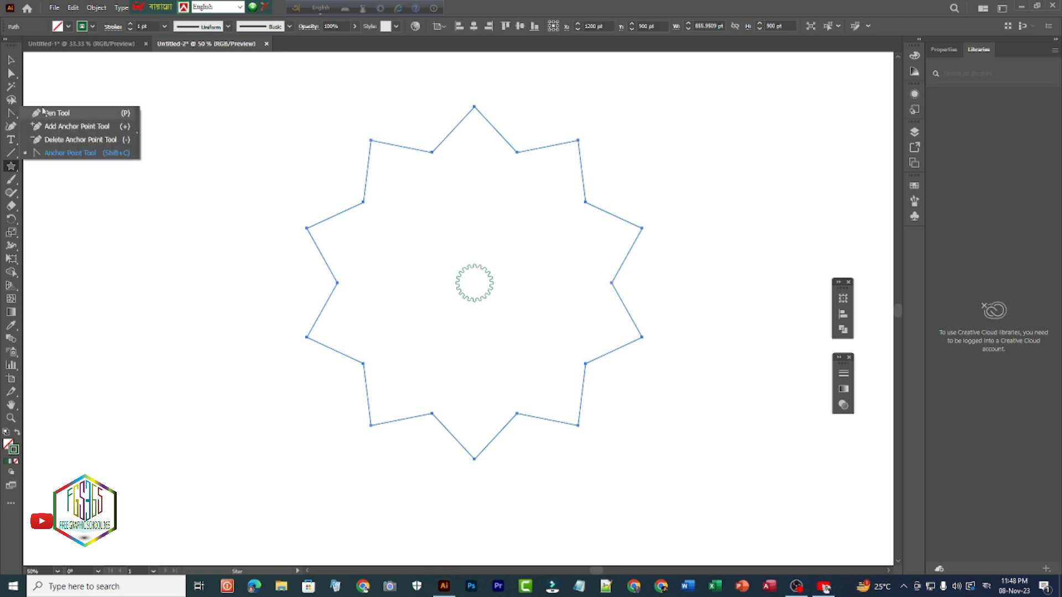
left_click(55, 155)
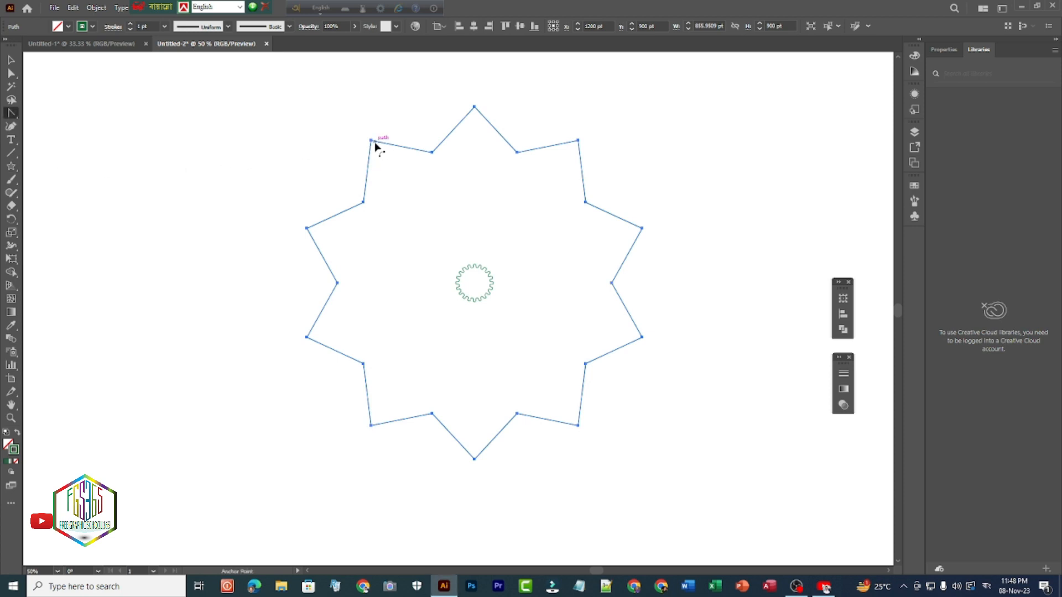
left_click_drag(371, 140, 413, 120)
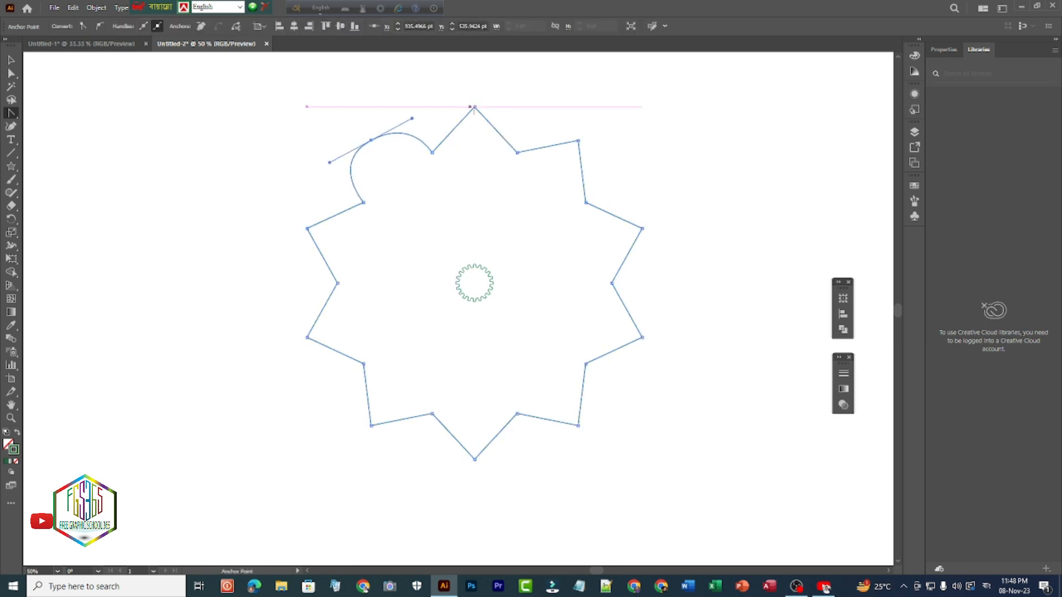
left_click_drag(476, 106, 524, 110)
left_click_drag(579, 140, 619, 173)
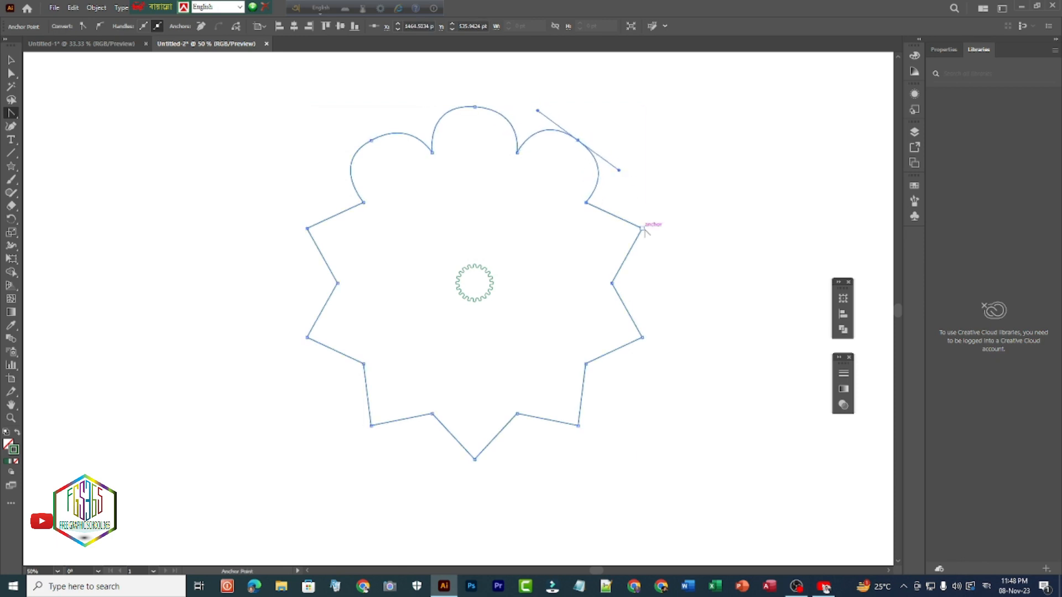
left_click_drag(642, 228, 650, 275)
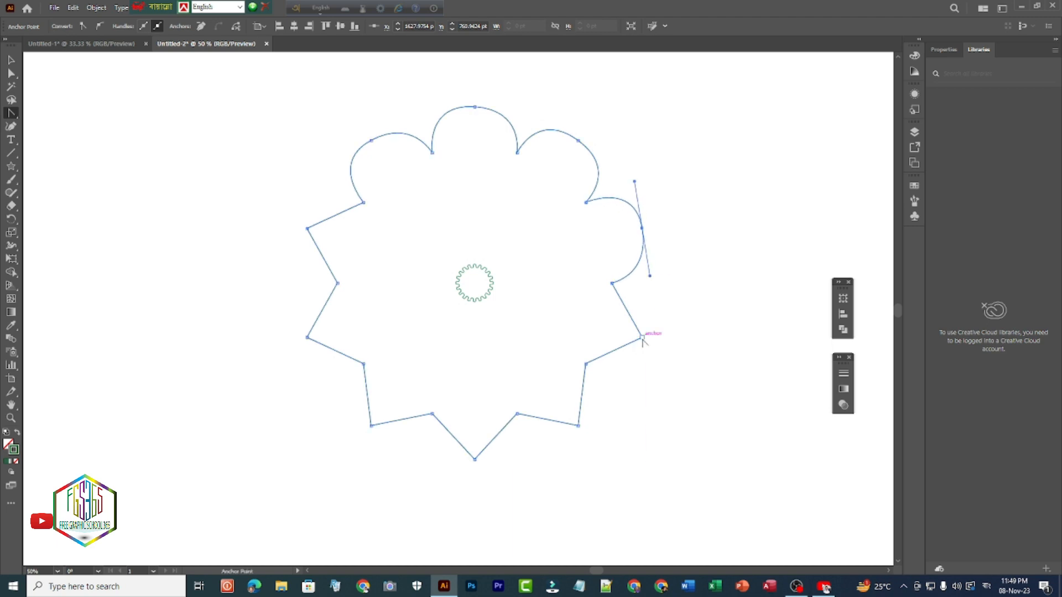
left_click_drag(642, 338, 625, 380)
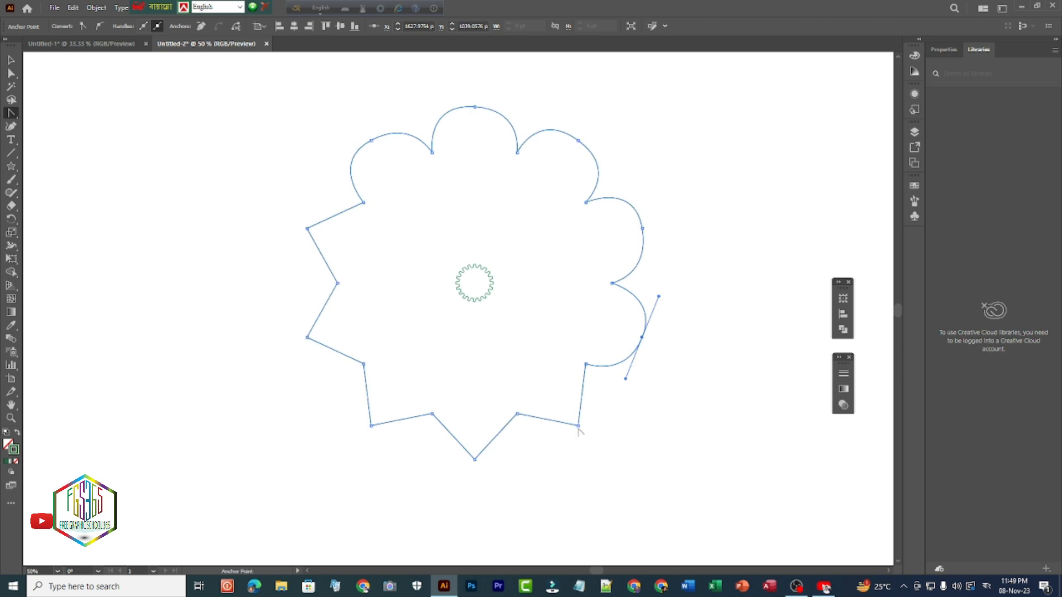
left_click_drag(578, 426, 544, 451)
left_click_drag(474, 459, 431, 463)
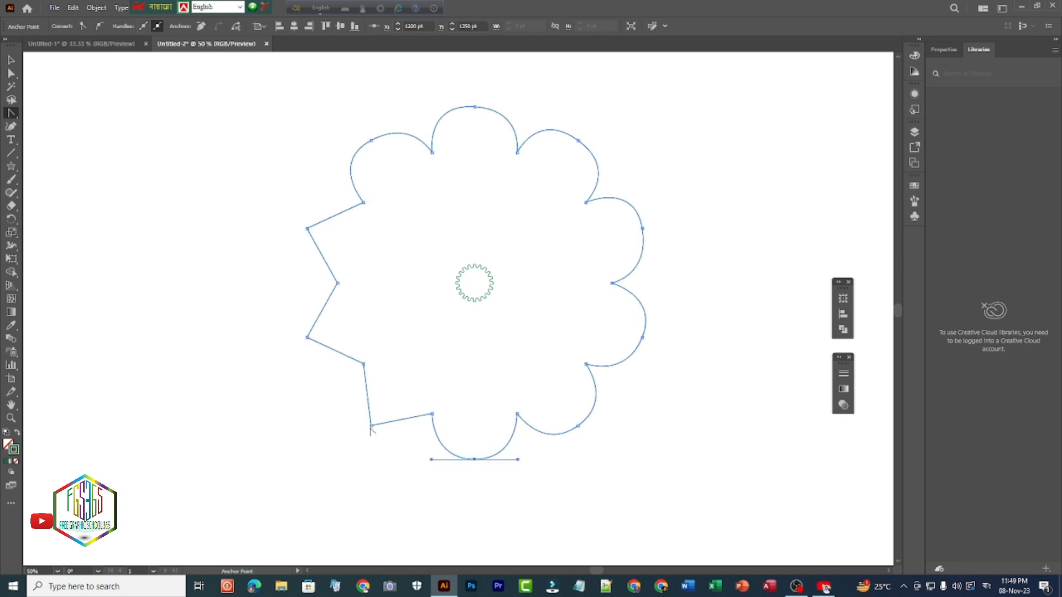
left_click_drag(370, 426, 333, 402)
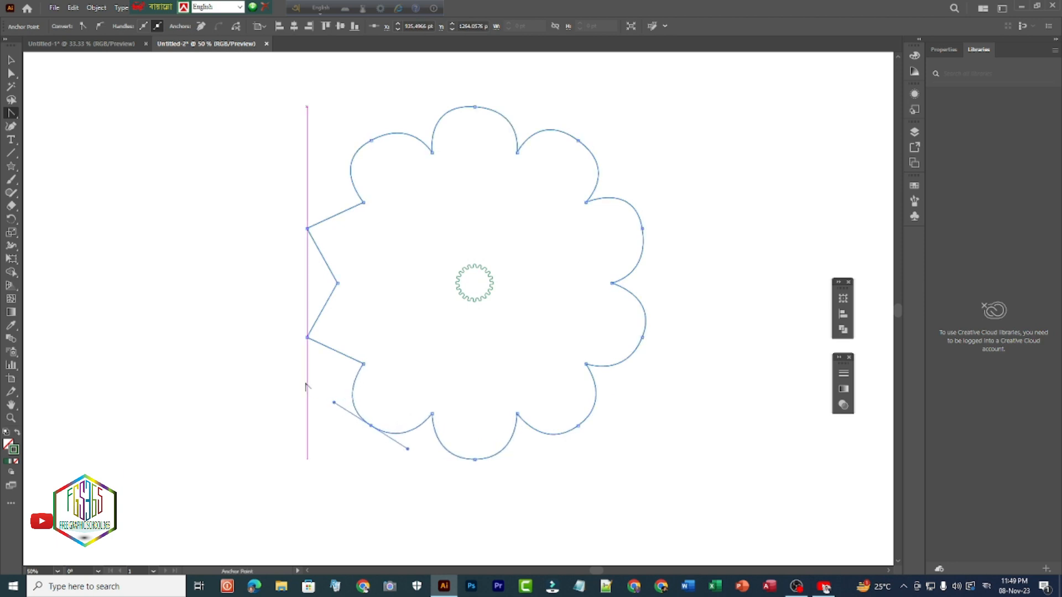
left_click_drag(307, 338, 296, 302)
left_click_drag(307, 228, 317, 194)
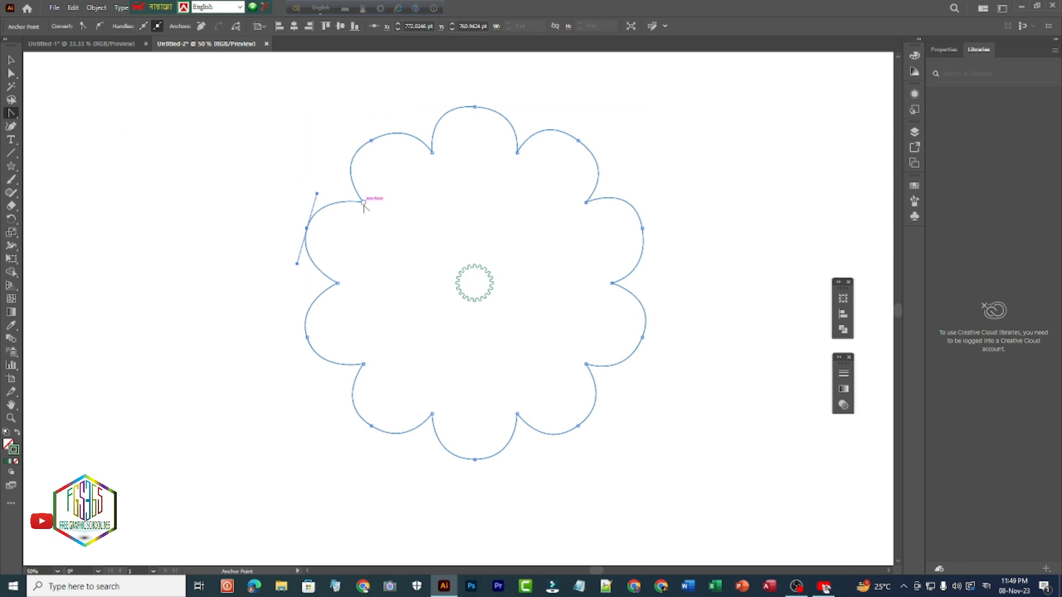
- Smooth all ten inner corners of the large shape with the Anchor Point tool to form a wavy outline, and deselect it
left_click_drag(364, 202, 379, 178)
left_click_drag(432, 153, 550, 162)
left_click_drag(585, 202, 603, 233)
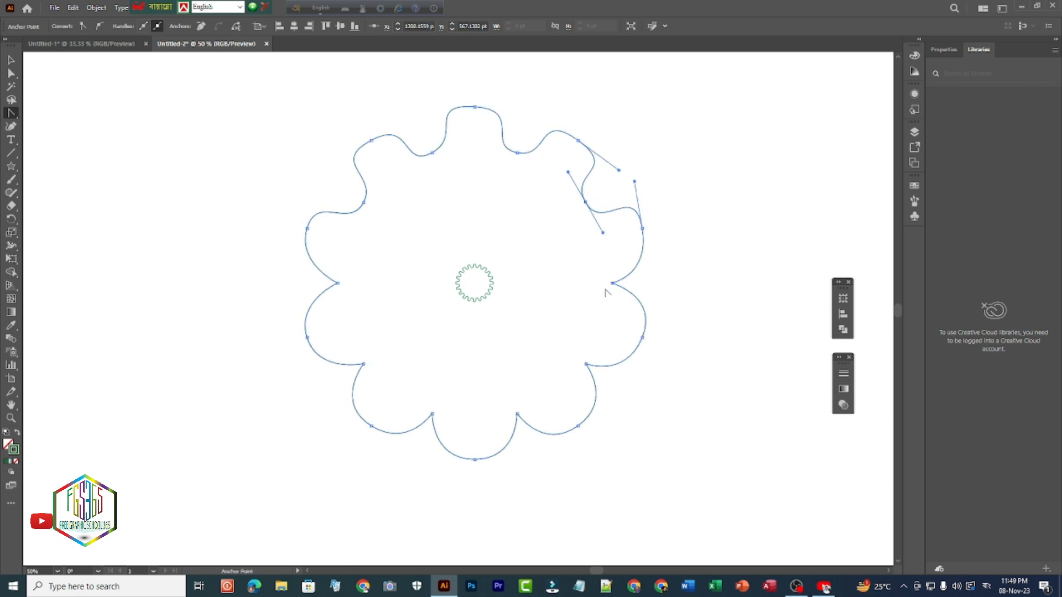
left_click_drag(613, 284, 608, 319)
left_click_drag(586, 364, 570, 389)
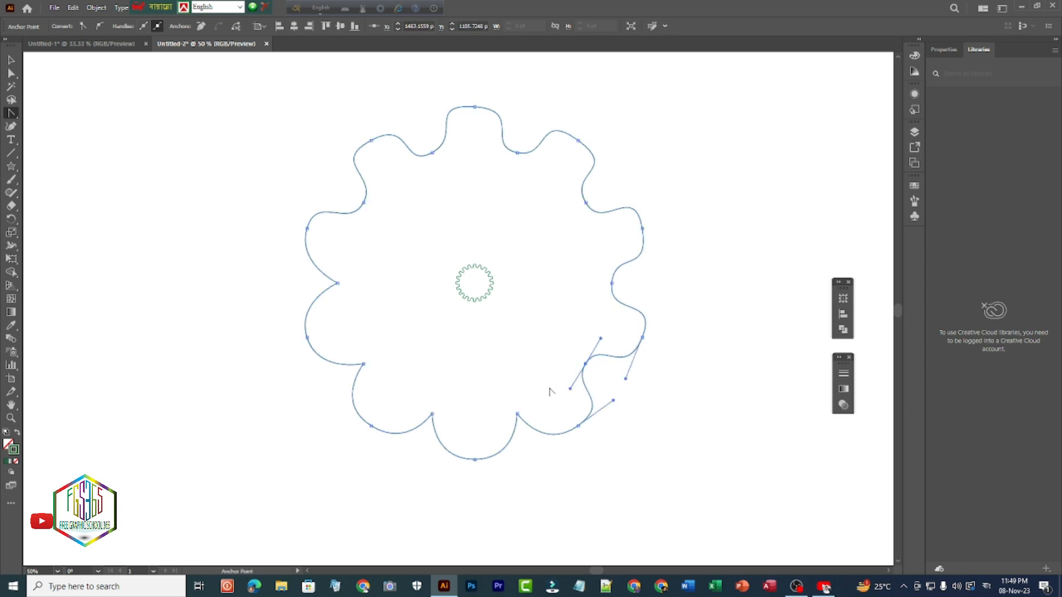
left_click_drag(518, 414, 407, 403)
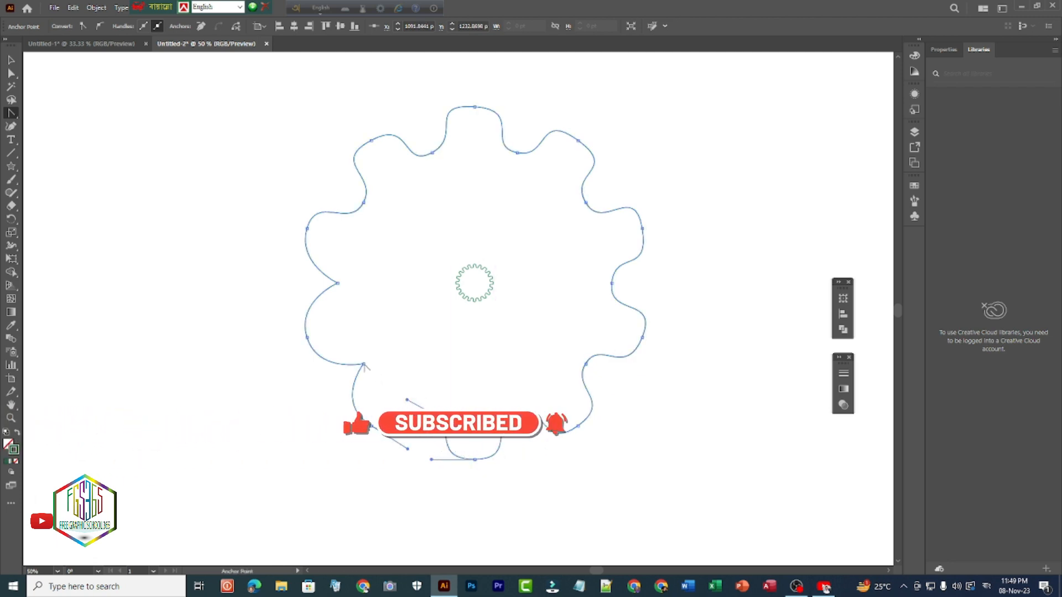
left_click_drag(363, 363, 353, 346)
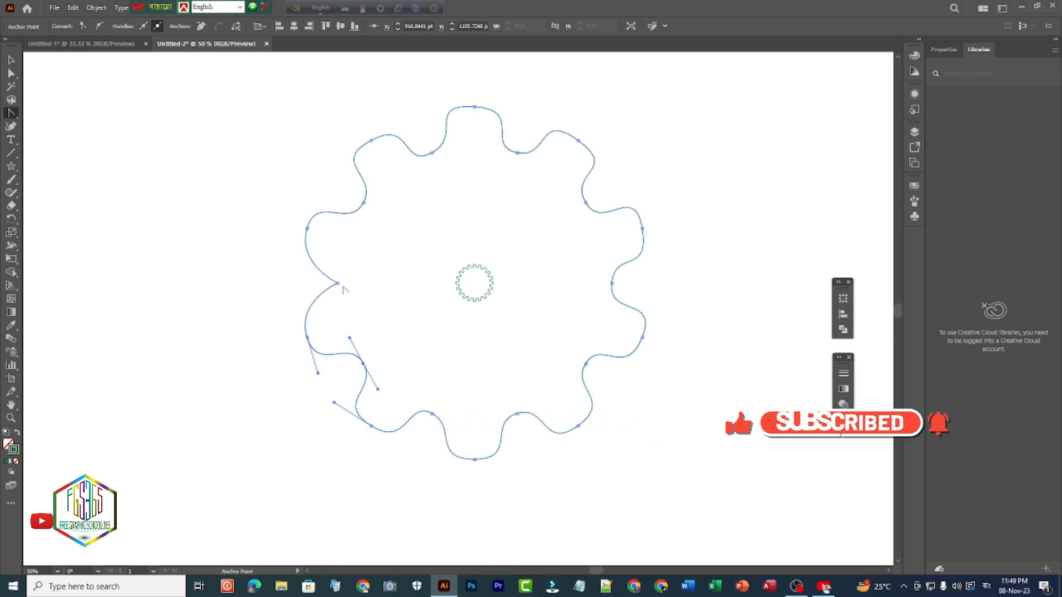
left_click_drag(338, 283, 343, 252)
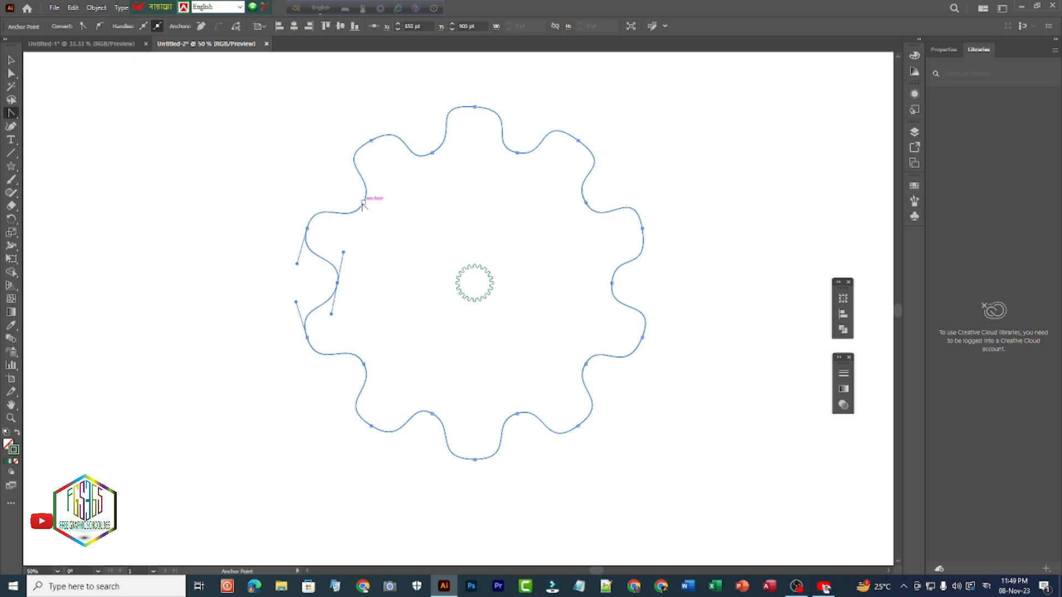
left_click_drag(364, 203, 377, 183)
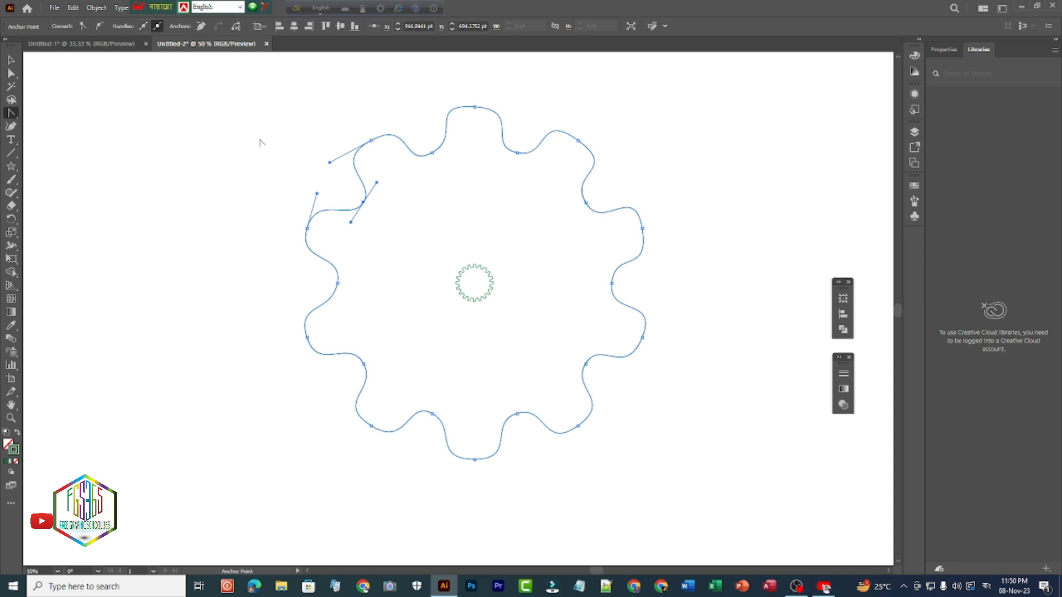
key("v")
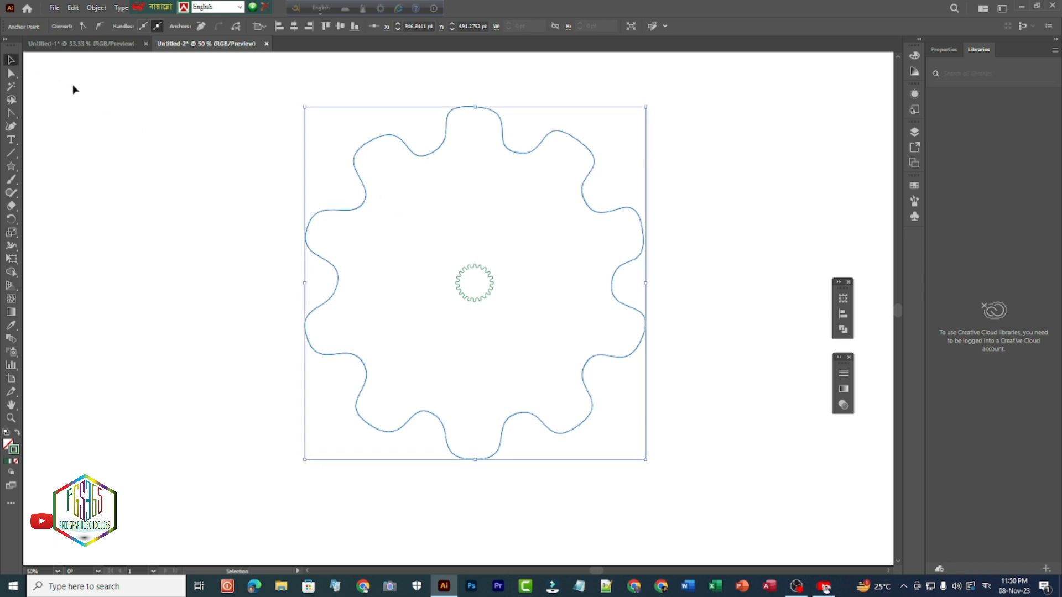
left_click(265, 182)
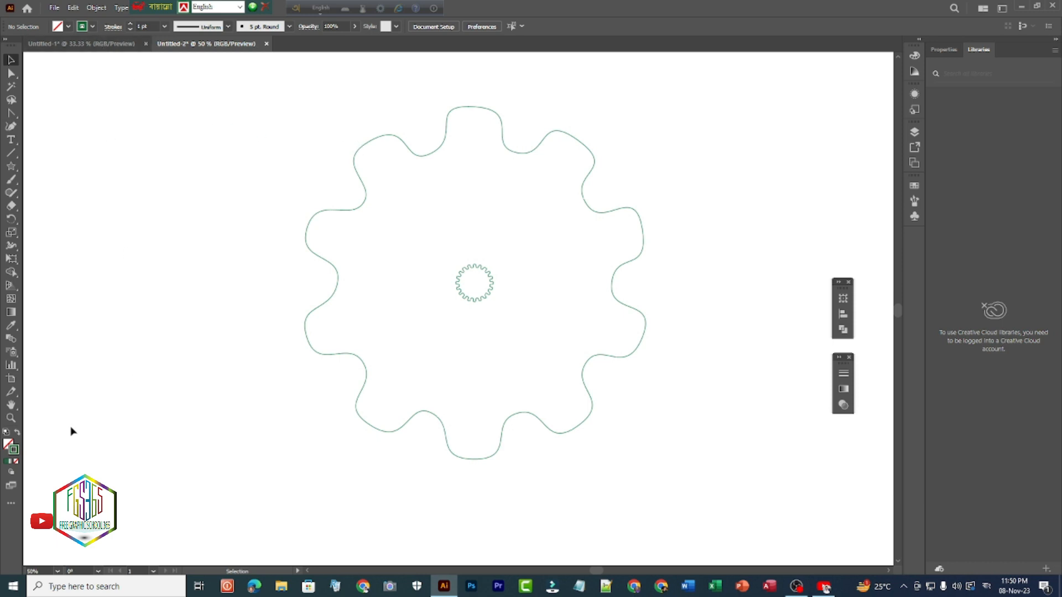
- Try to change the large wavy shape's stroke colour to orange
left_click(93, 26)
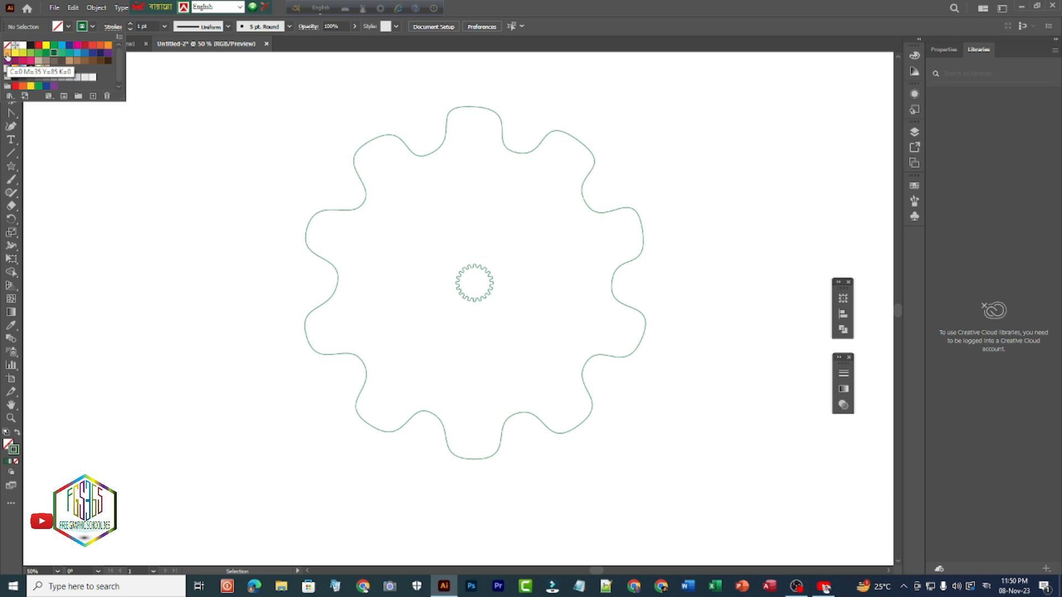
left_click(107, 46)
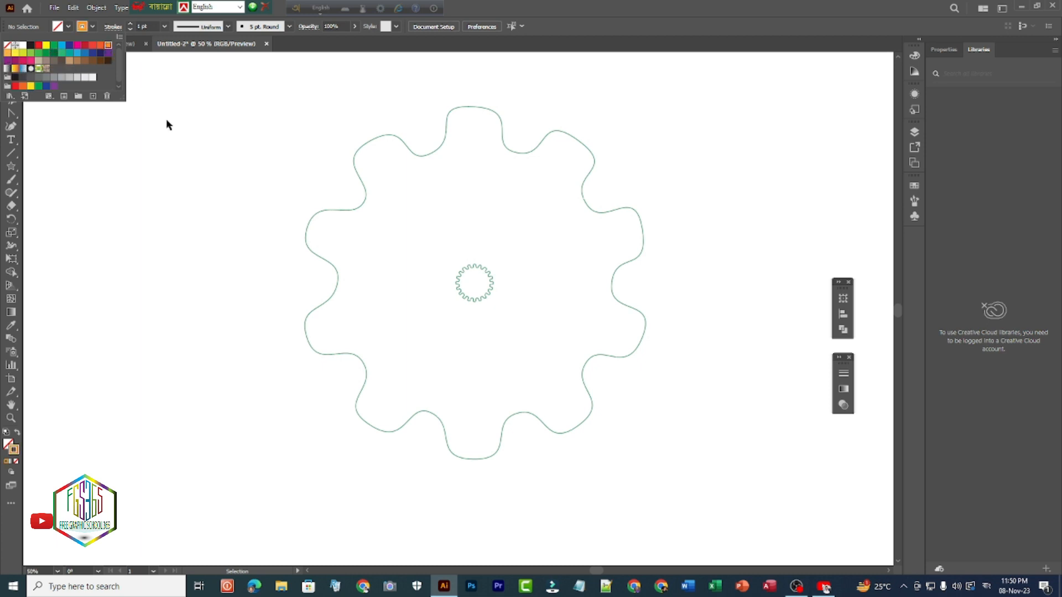
left_click(221, 150)
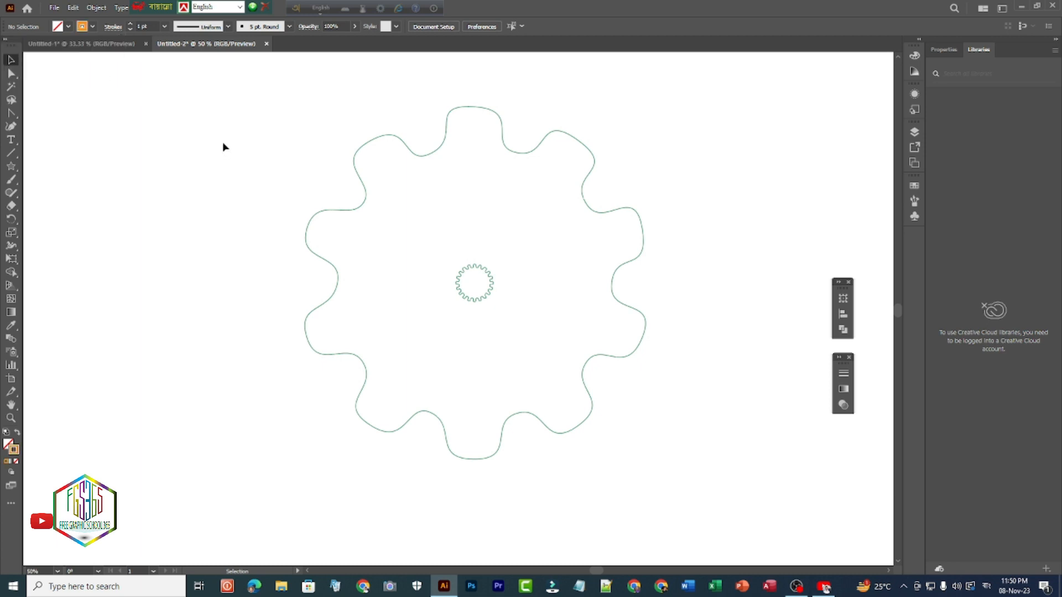
- Set the large wavy shape's stroke weight to 2 pt and deselect it
left_click(356, 147)
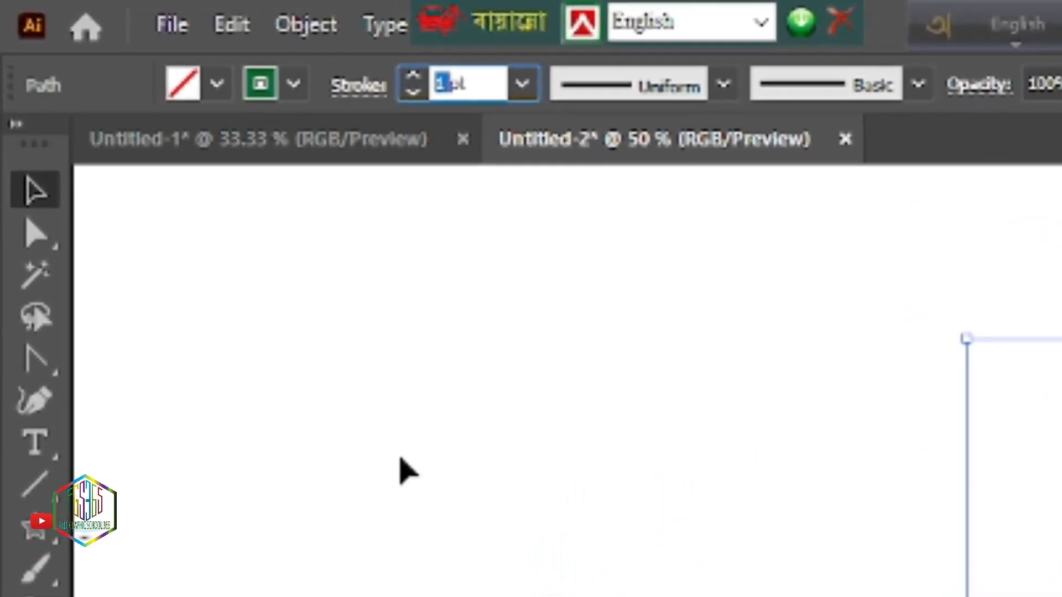
key("Up")
left_click(474, 427)
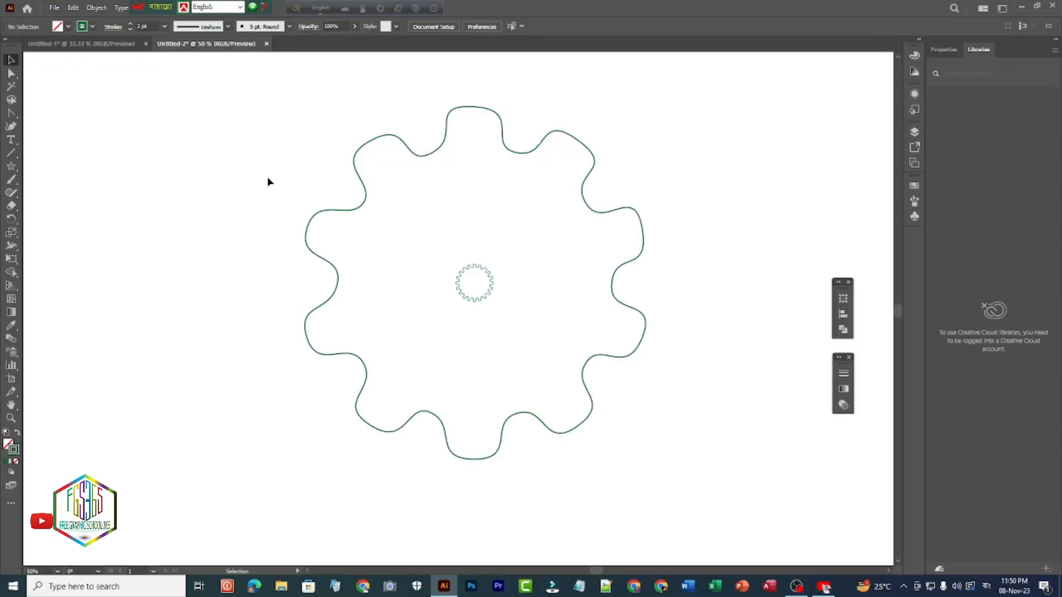
- Give the large wavy shape an orange stroke and deselect it
left_click(365, 191)
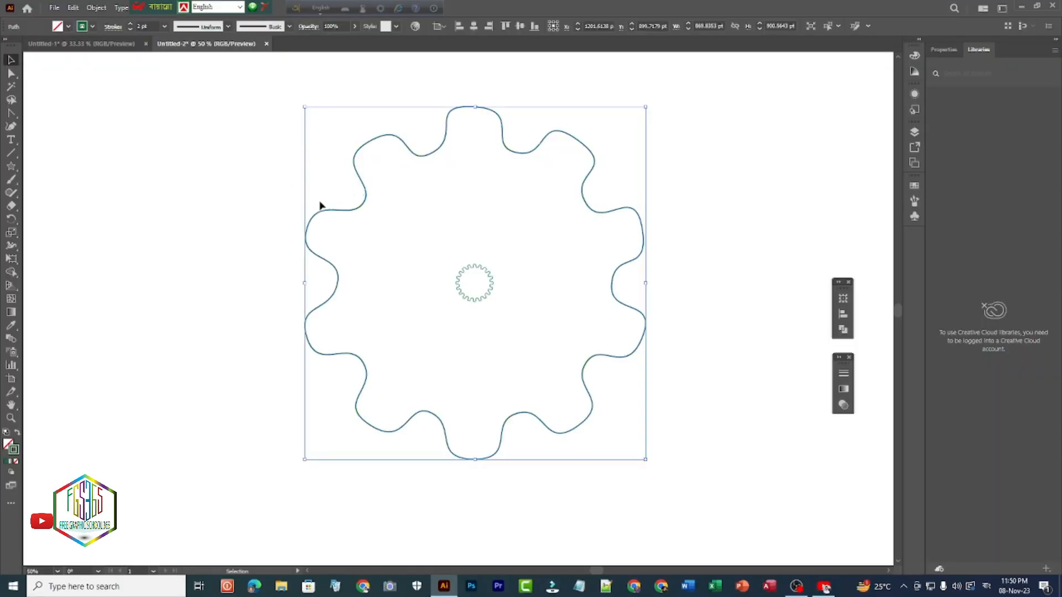
left_click(88, 26)
left_click(108, 45)
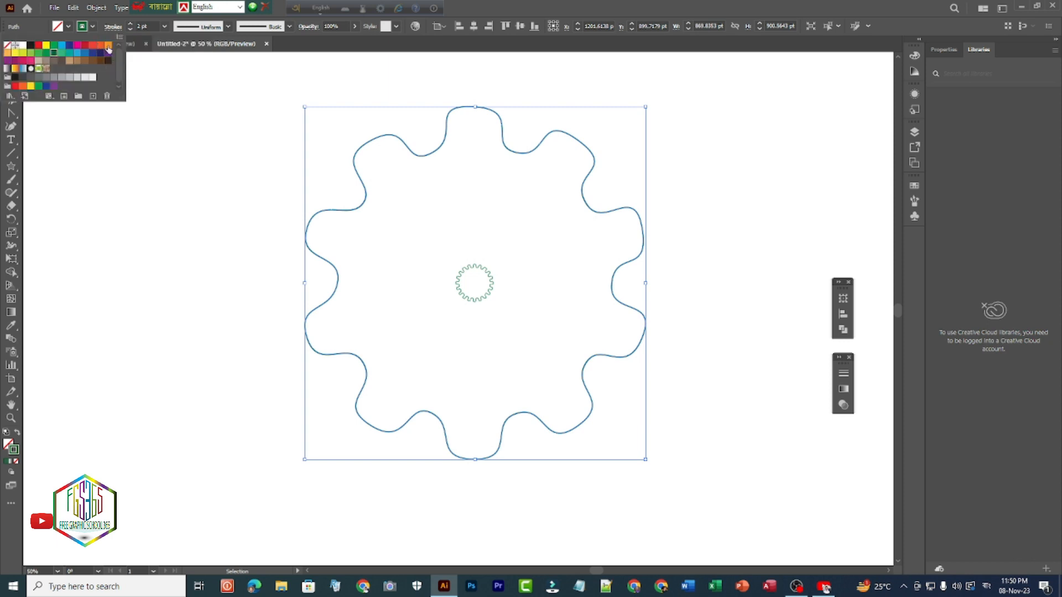
left_click(155, 115)
left_click(216, 215)
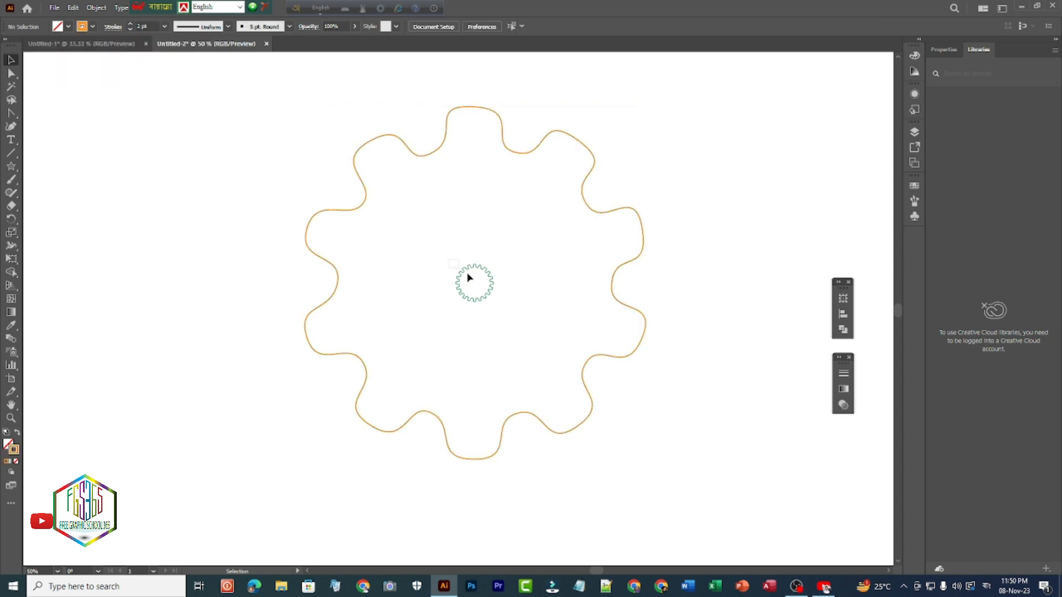
- Set the small green wavy ring's stroke weight to 0.5 pt and deselect it
left_click_drag(469, 278, 511, 311)
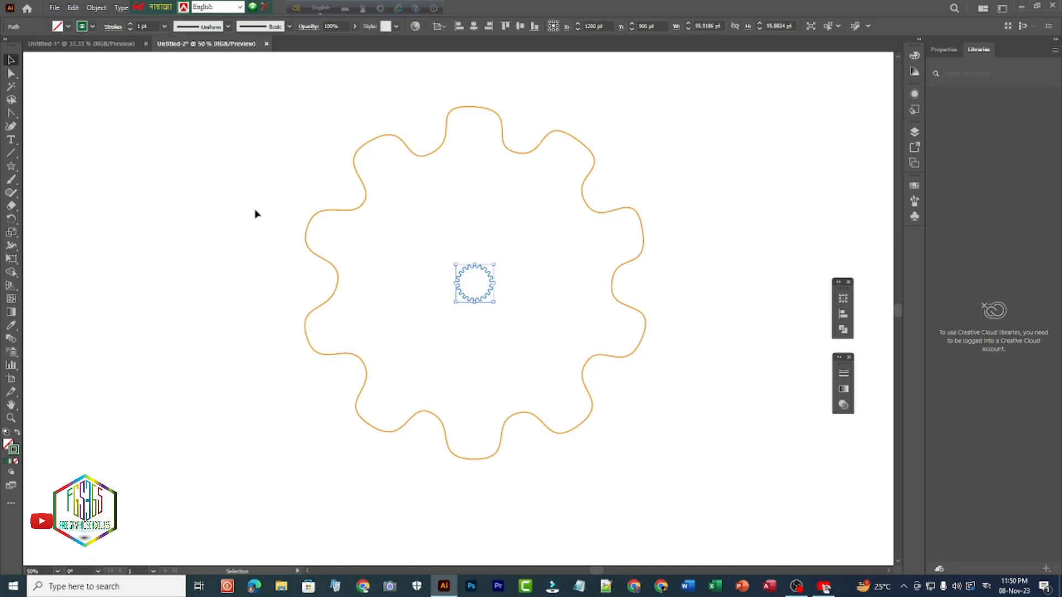
left_click(142, 26)
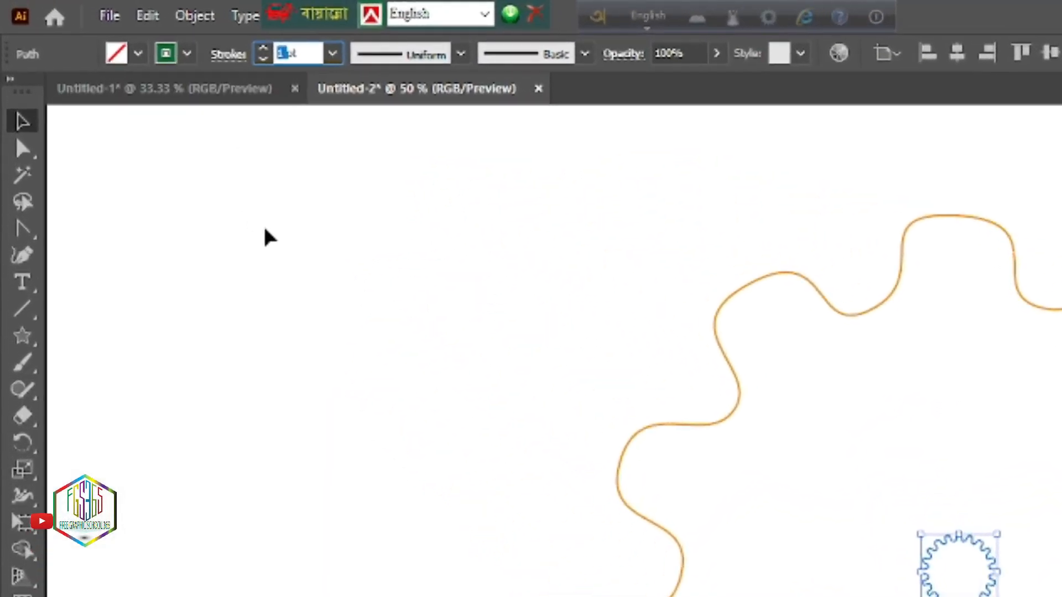
key("Down")
key("Down")
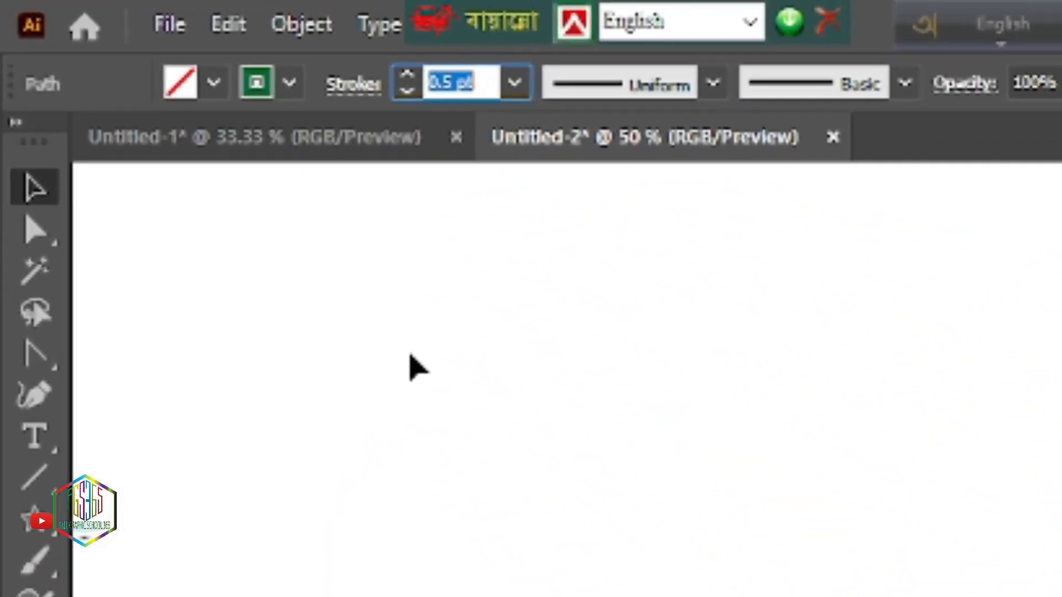
left_click(434, 334)
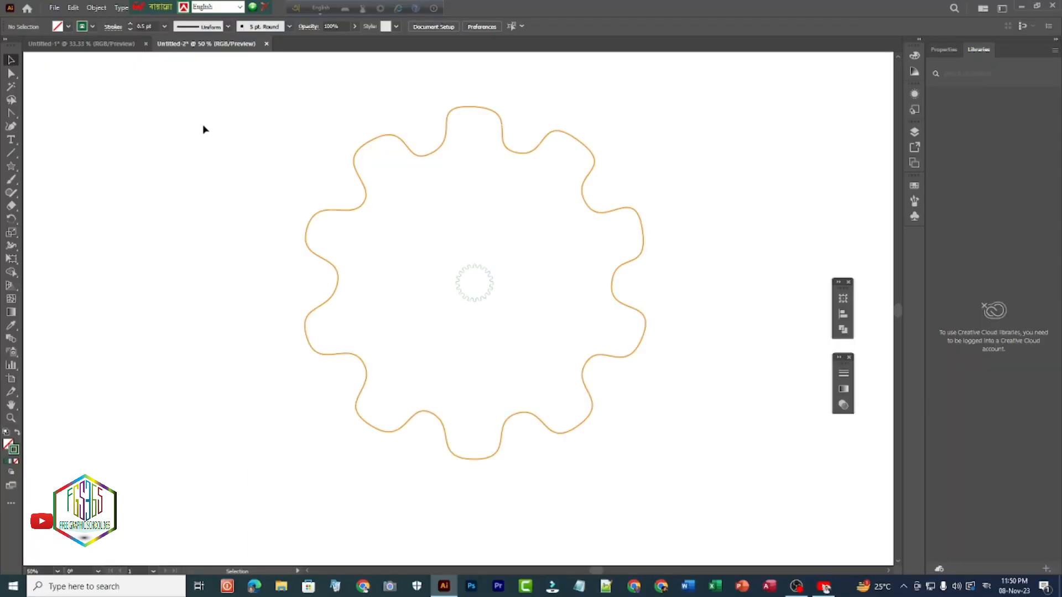
- Select both wavy shapes and align their centres horizontally and vertically
left_click_drag(204, 129, 696, 469)
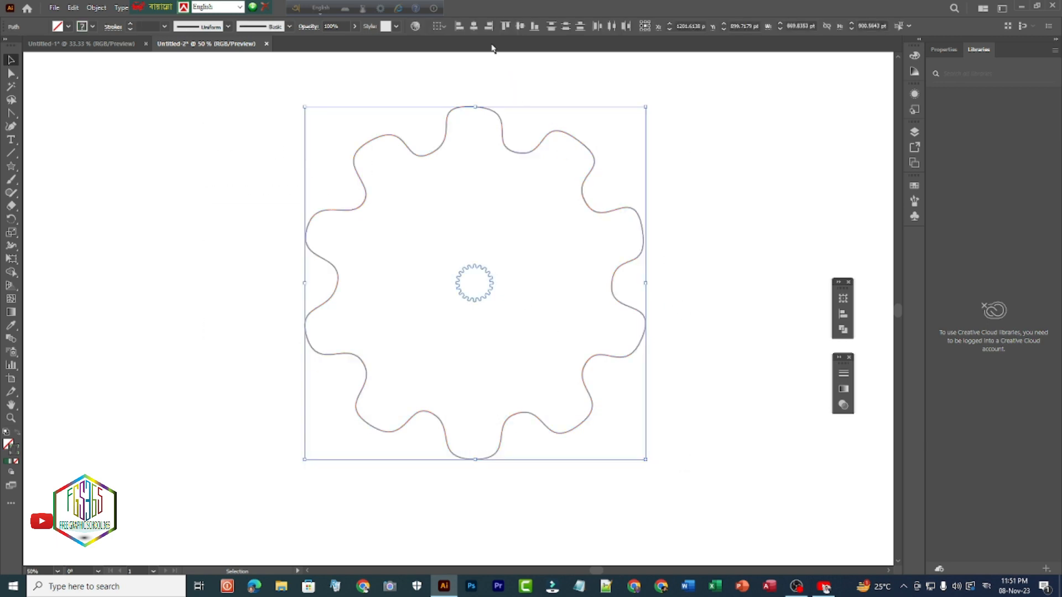
left_click(473, 27)
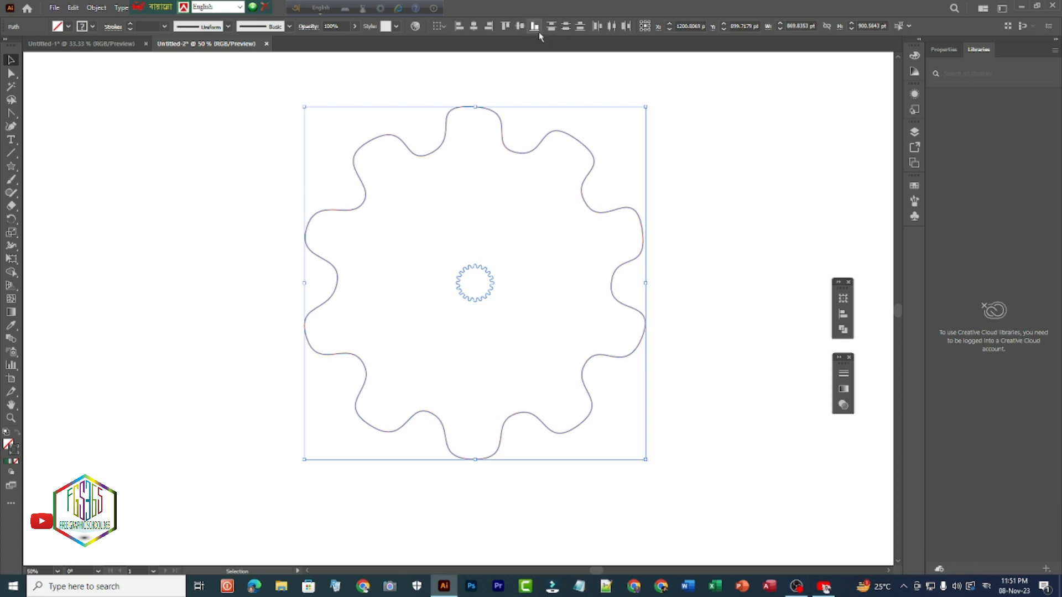
left_click(520, 26)
- Set the blend options to Specified Steps spacing with 350 steps
scroll(494, 245, "down", 1)
scroll(494, 245, "up", 1)
left_click(96, 8)
mouse_move(123, 311)
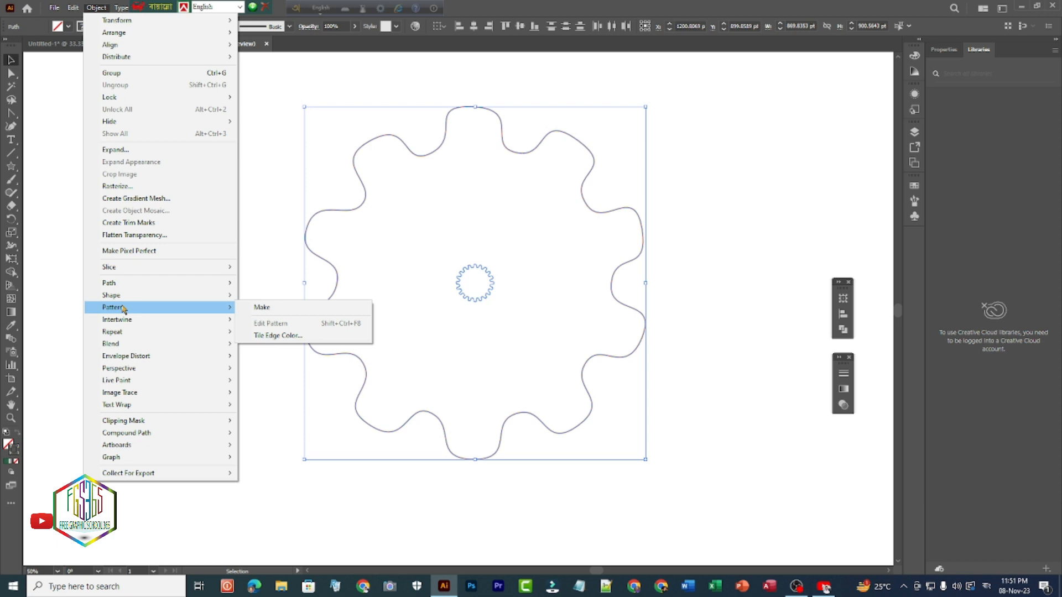
mouse_move(222, 346)
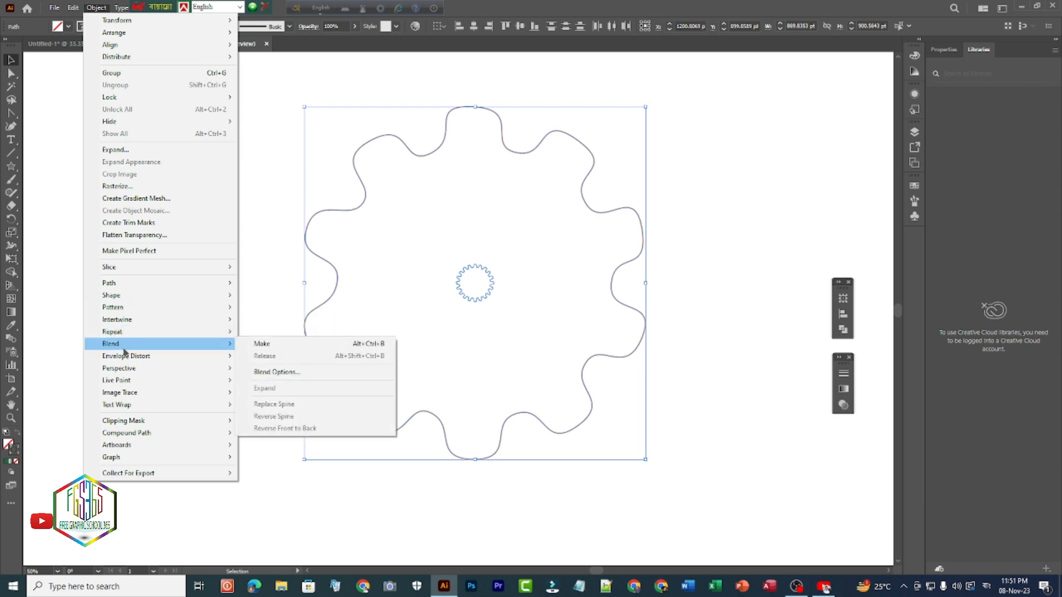
left_click(277, 371)
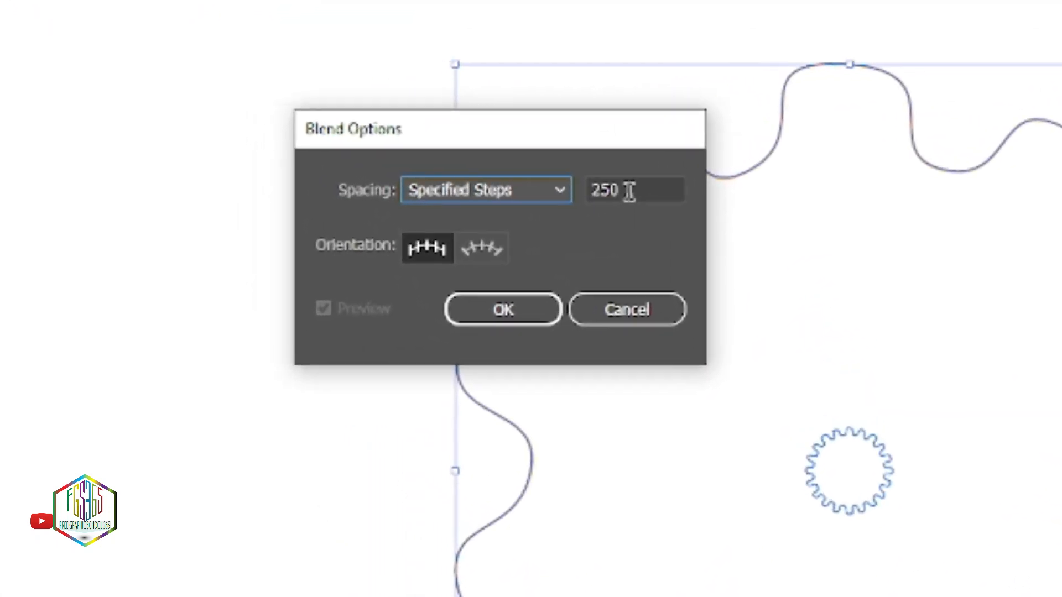
left_click(379, 161)
double_click(733, 204)
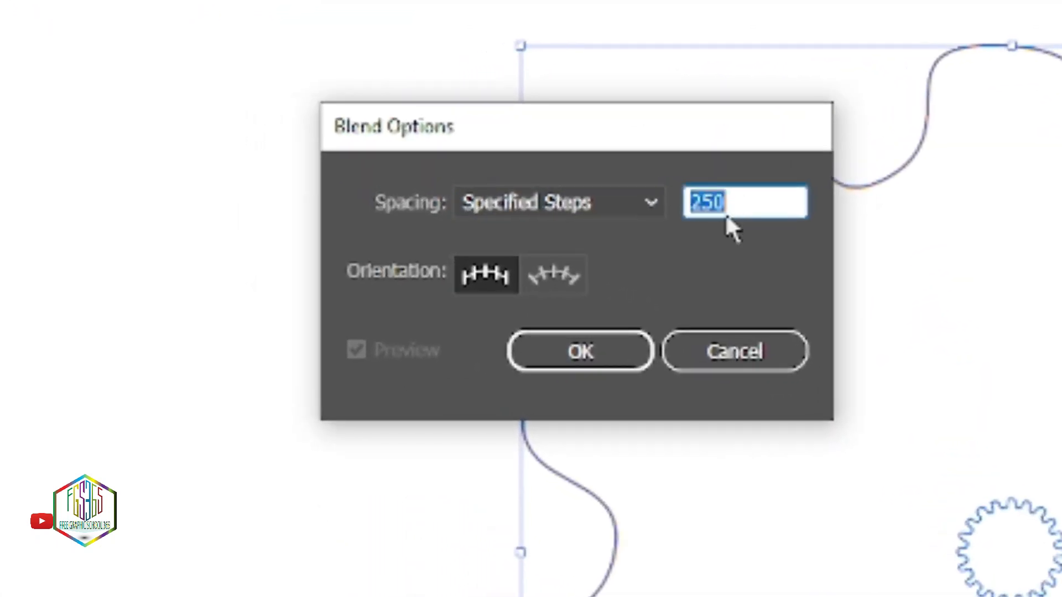
type("35")
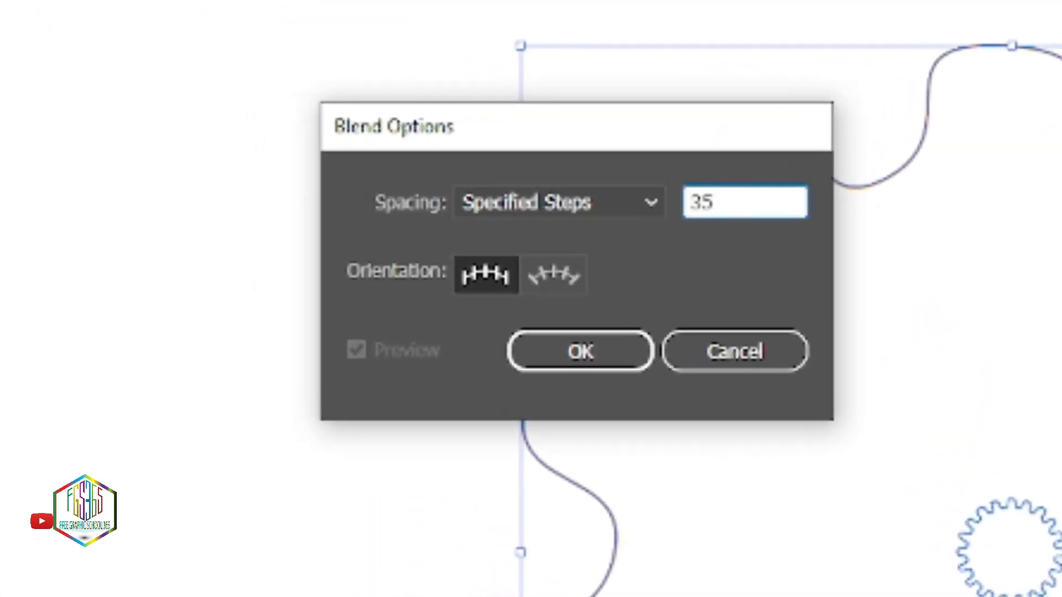
type("0")
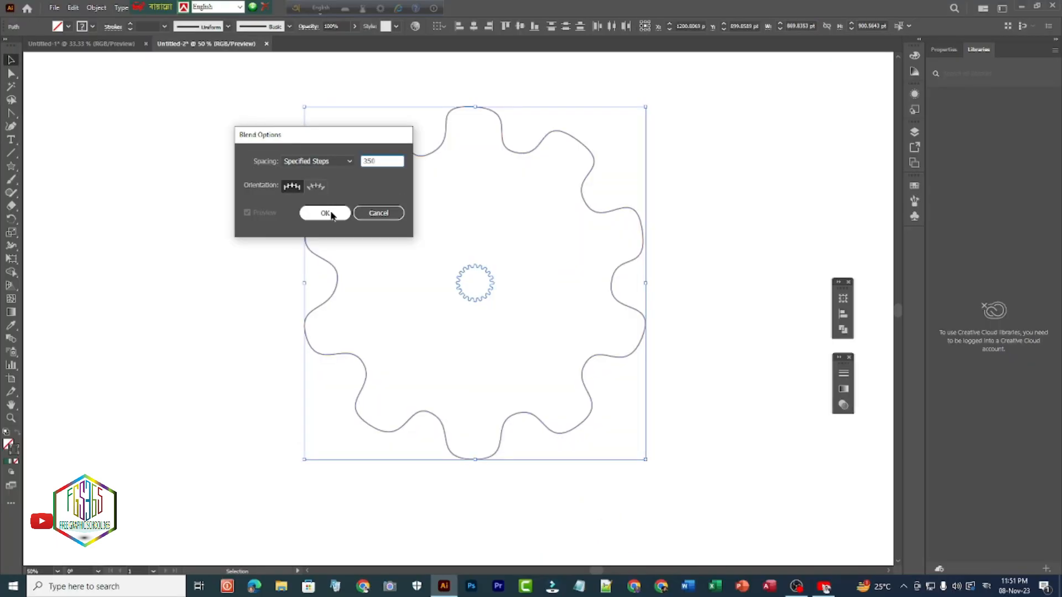
left_click(602, 354)
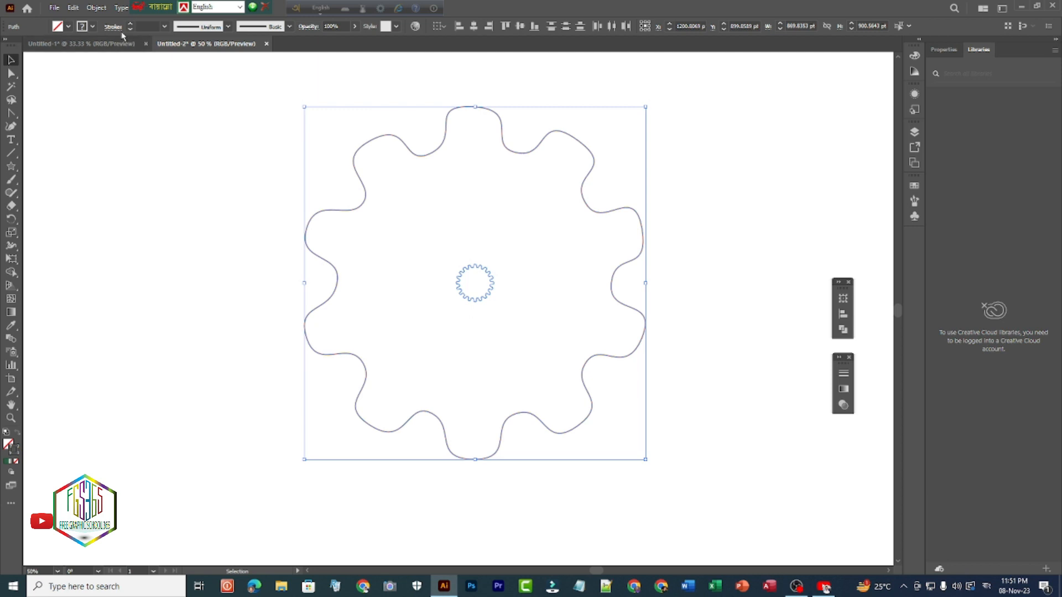
- Make a blend between the small green ring and the large orange outline
left_click(97, 8)
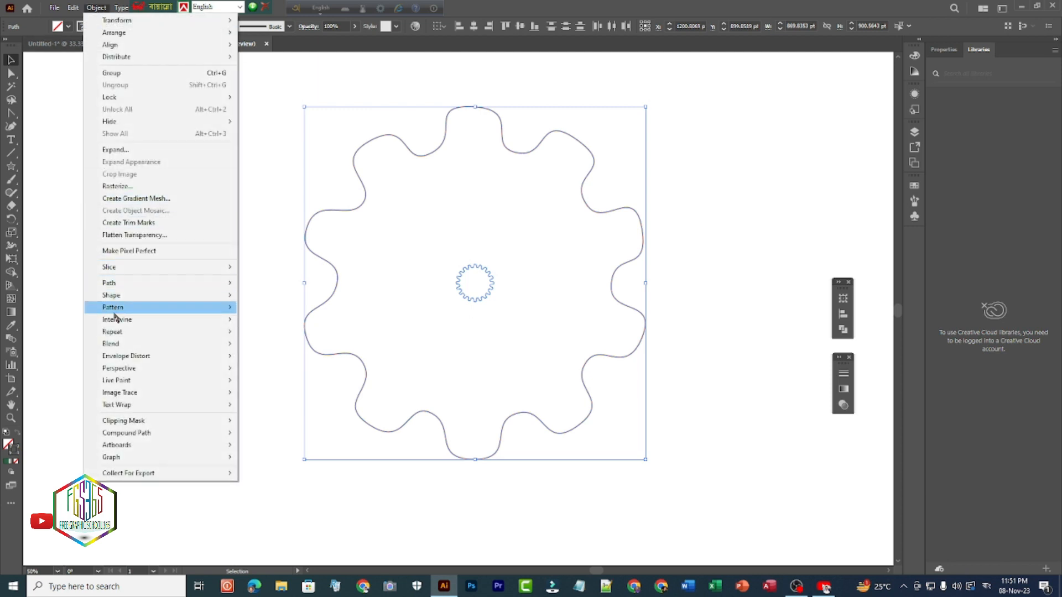
mouse_move(116, 345)
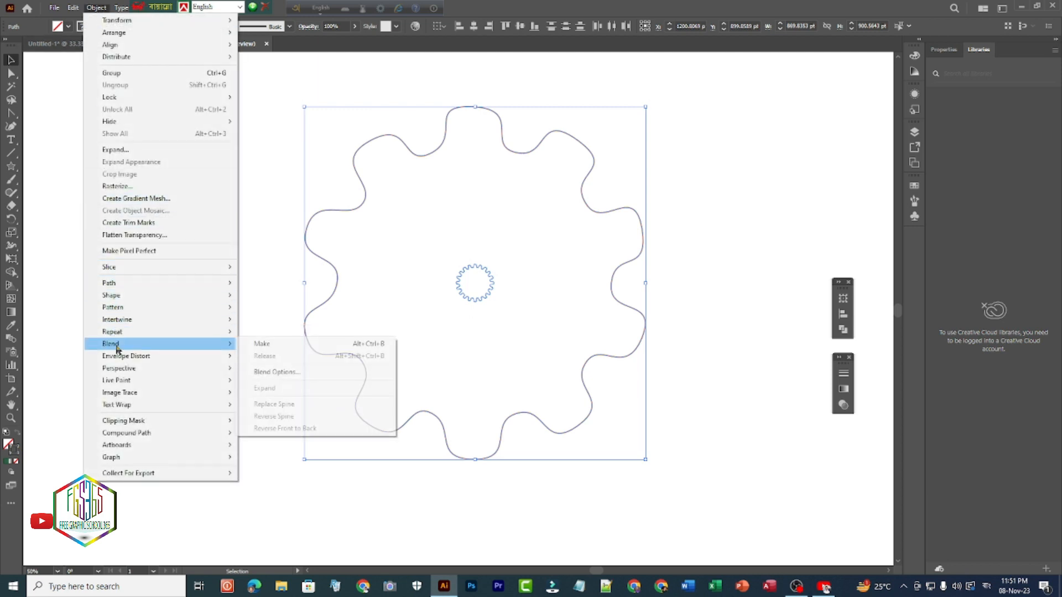
left_click(257, 345)
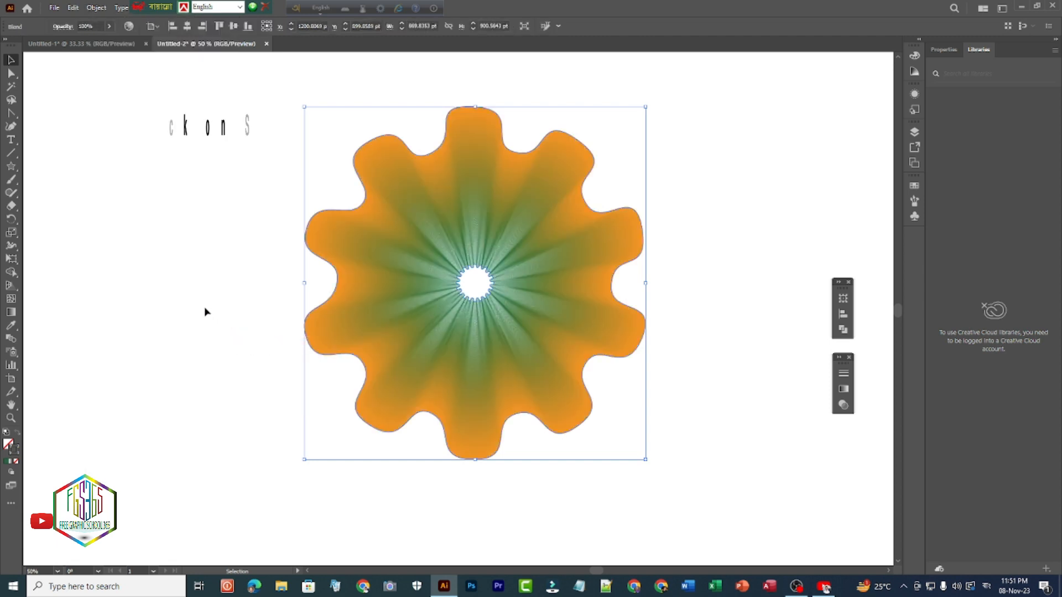
- Isolate the blend and draw a straight Pen path about 1127 pt long from beyond the flower's upper right to its centre
double_click(319, 211)
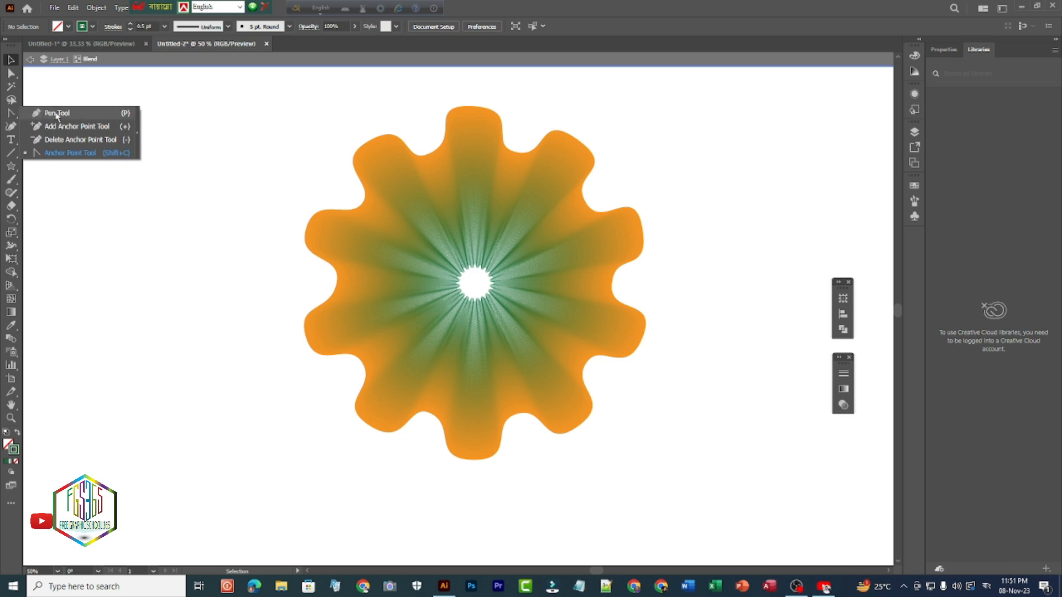
left_click(41, 116)
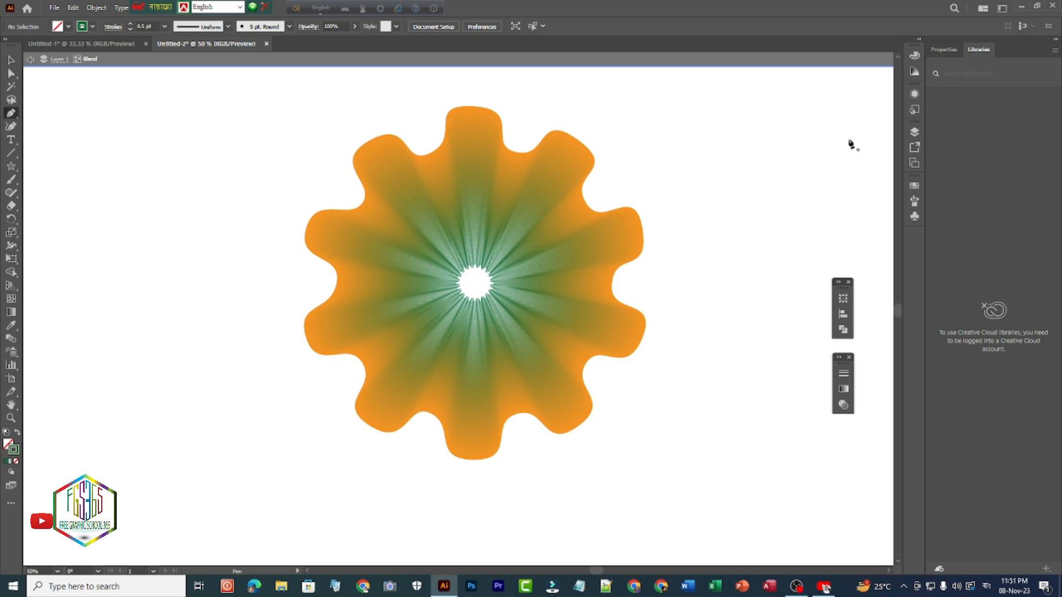
left_click(872, 92)
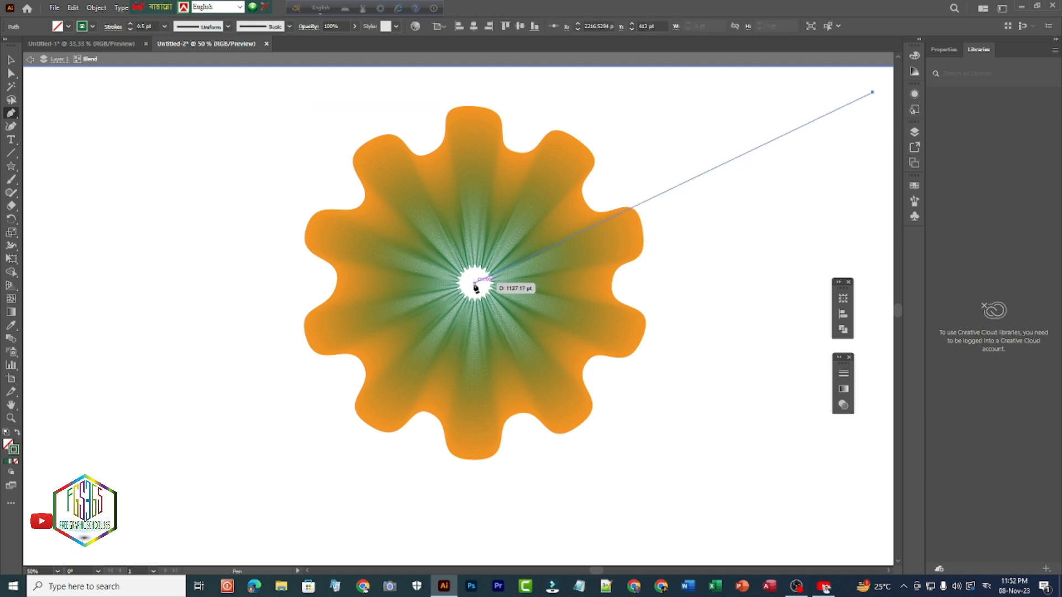
left_click(475, 284)
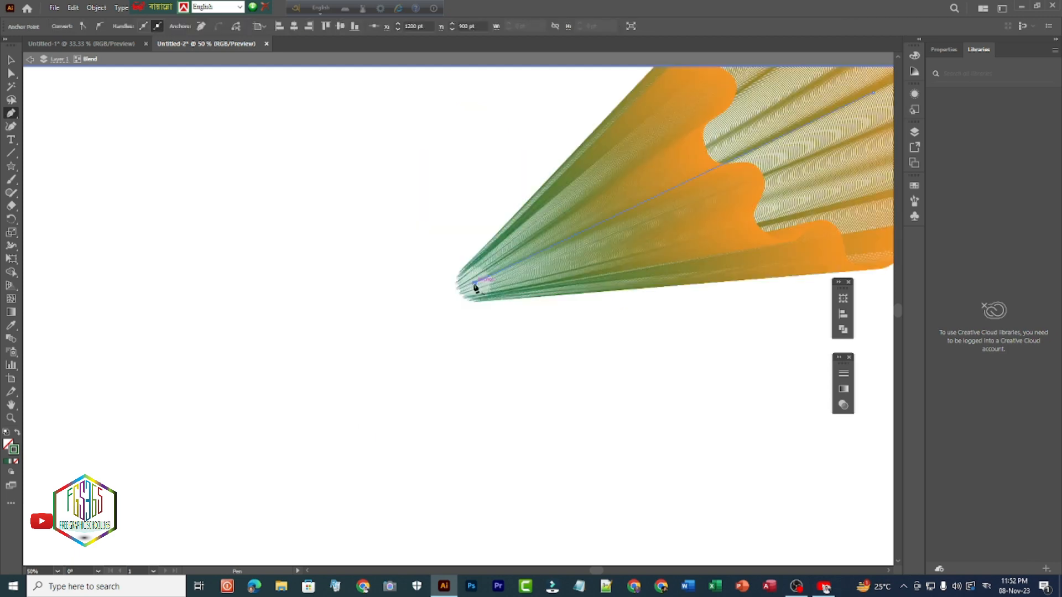
left_click(297, 269)
- Switch to the Anchor Point tool and dismiss the Avro Keyboard update notice
left_click_drag(11, 113, 61, 153)
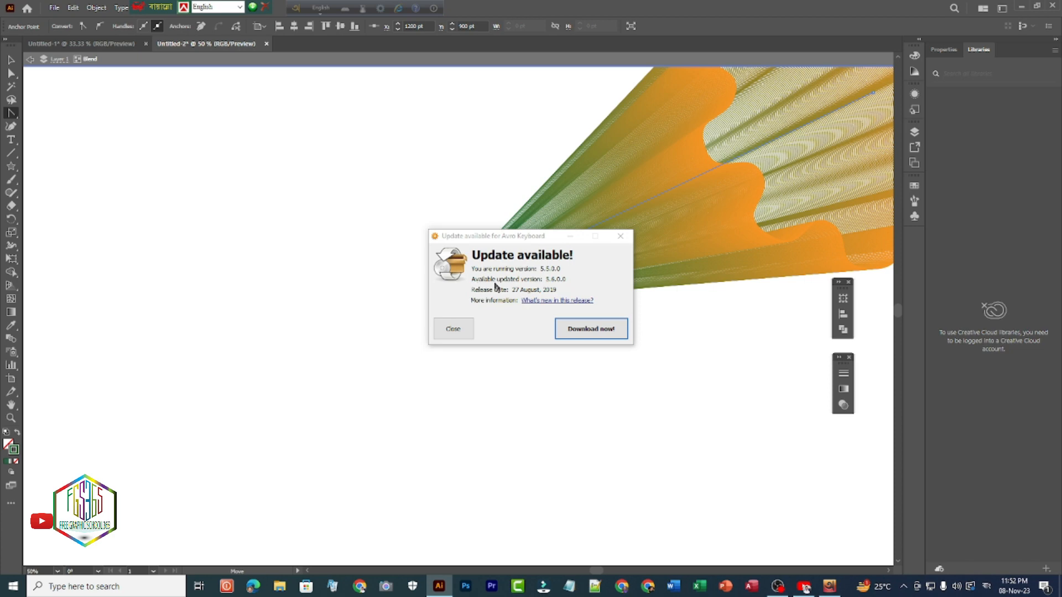
left_click(620, 236)
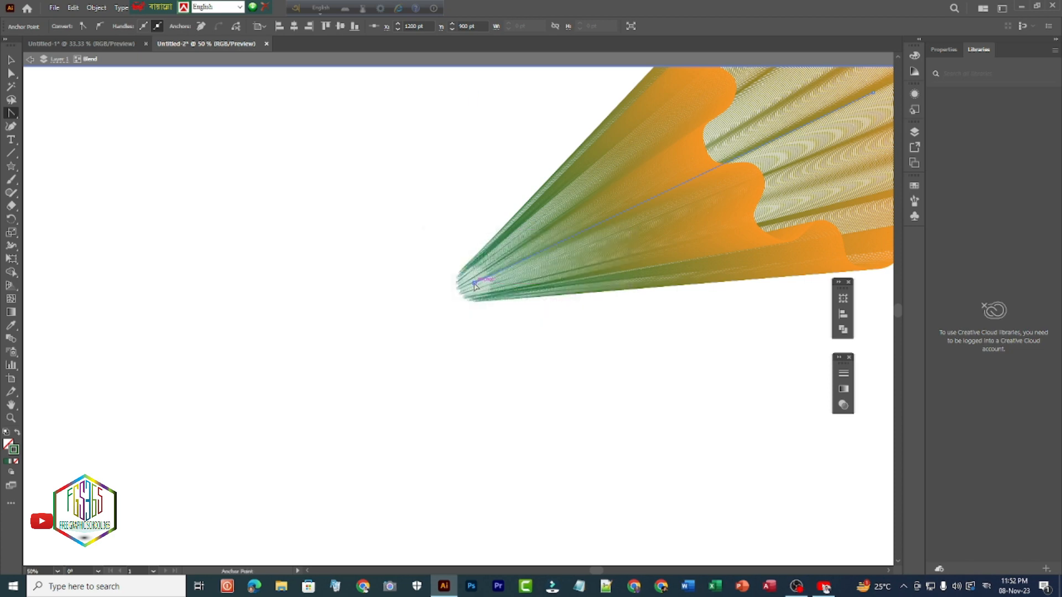
left_click_drag(474, 283, 463, 276)
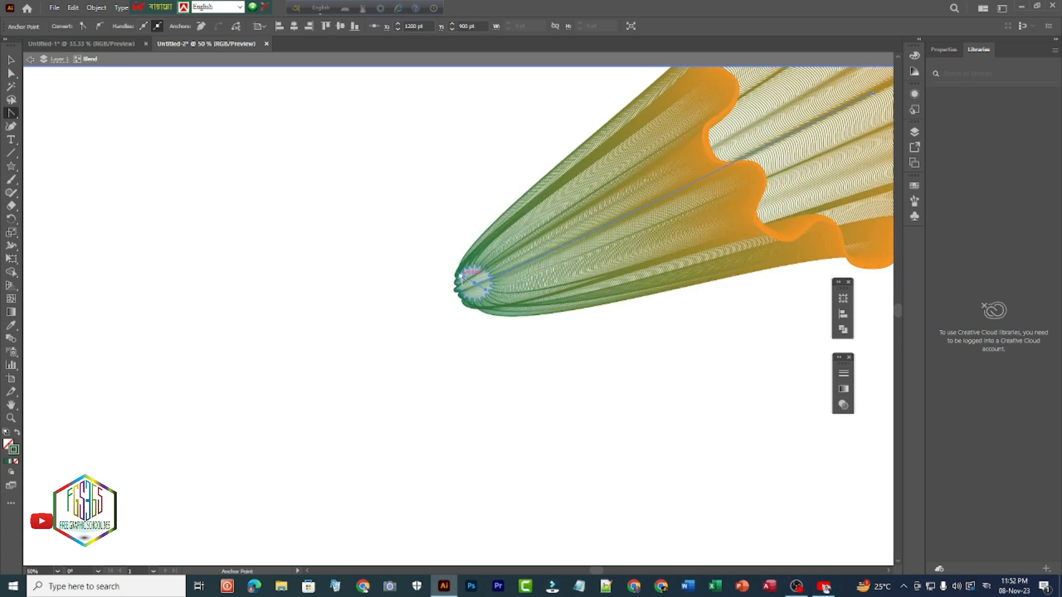
mouse_move(463, 280)
left_mouse_down()
mouse_move(432, 247)
mouse_move(472, 281)
left_mouse_up()
key("ctrl")
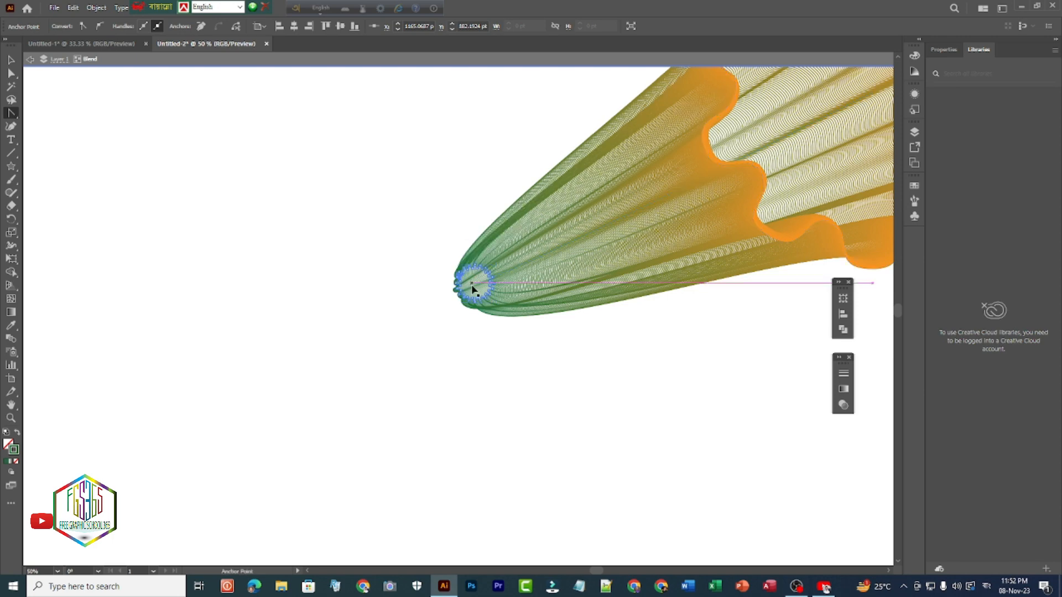
key("ctrl")
key("ctrl+z")
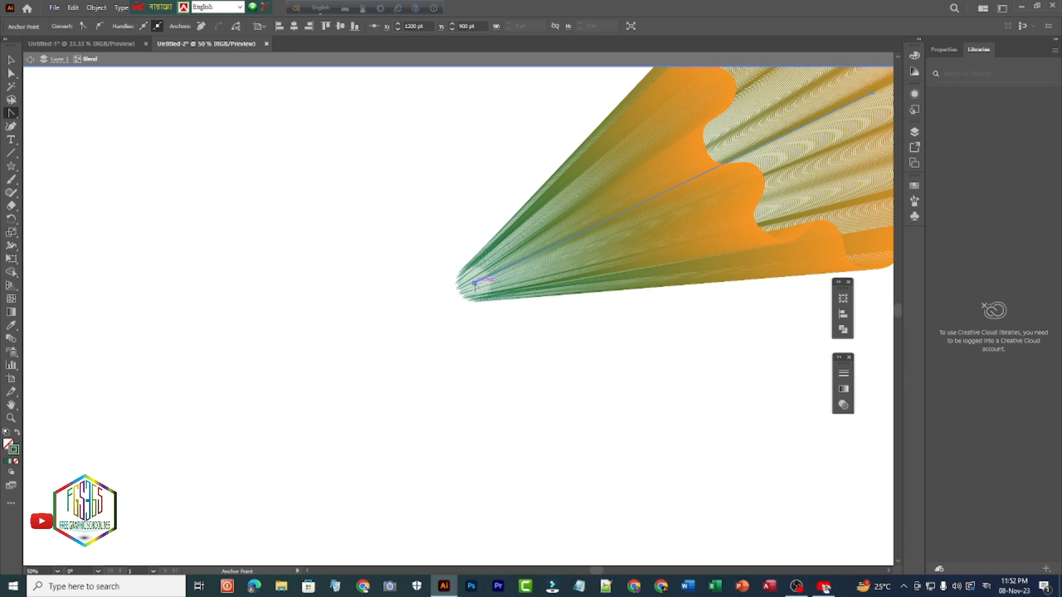
- Curve the spine path by pulling a handle from its green-end anchor, and remove the handle that sticks out beyond the blend
left_click_drag(474, 285, 403, 259)
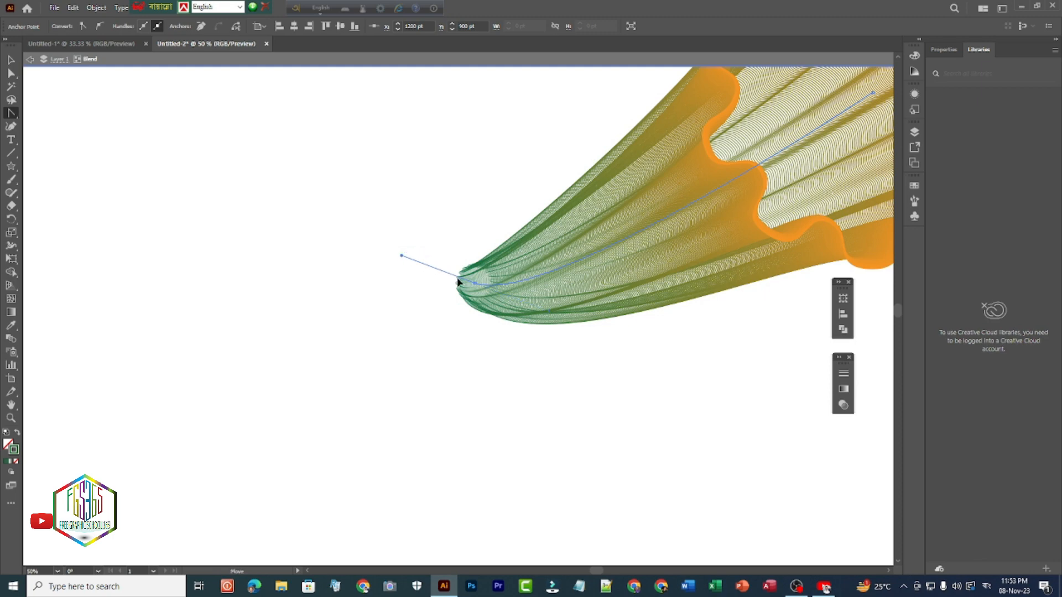
left_click(474, 283)
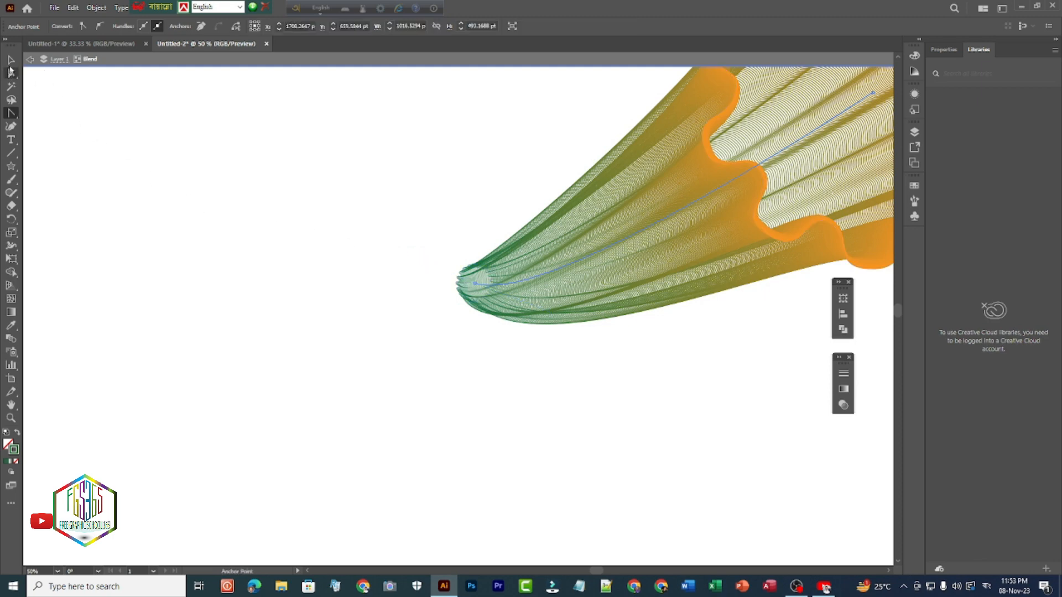
- Move the curved spine path down and to the left until the whole horn-shaped blend is in view, and deselect it
left_click(11, 60)
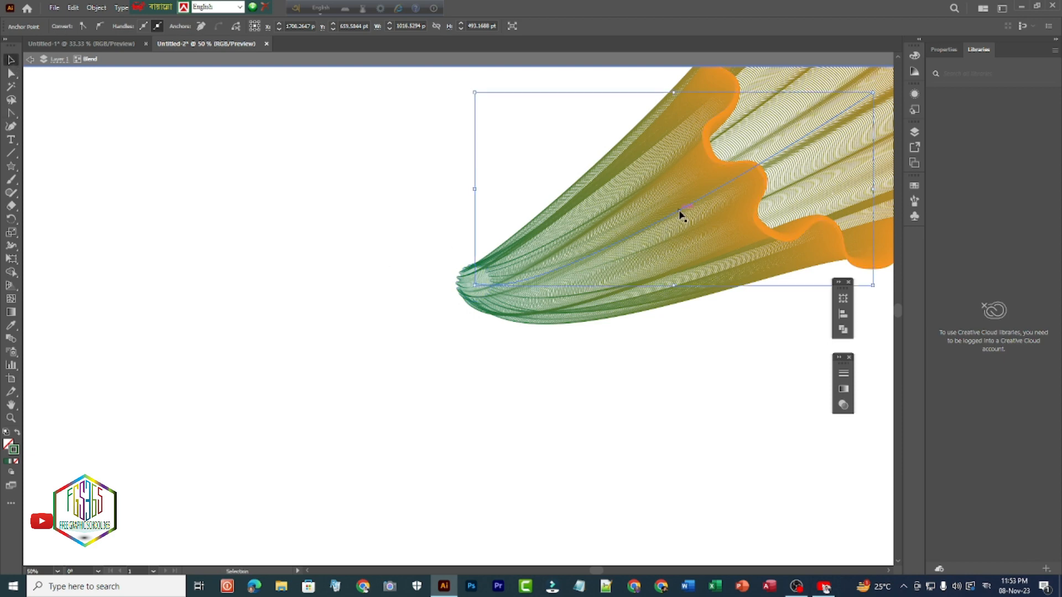
left_click_drag(650, 226, 416, 335)
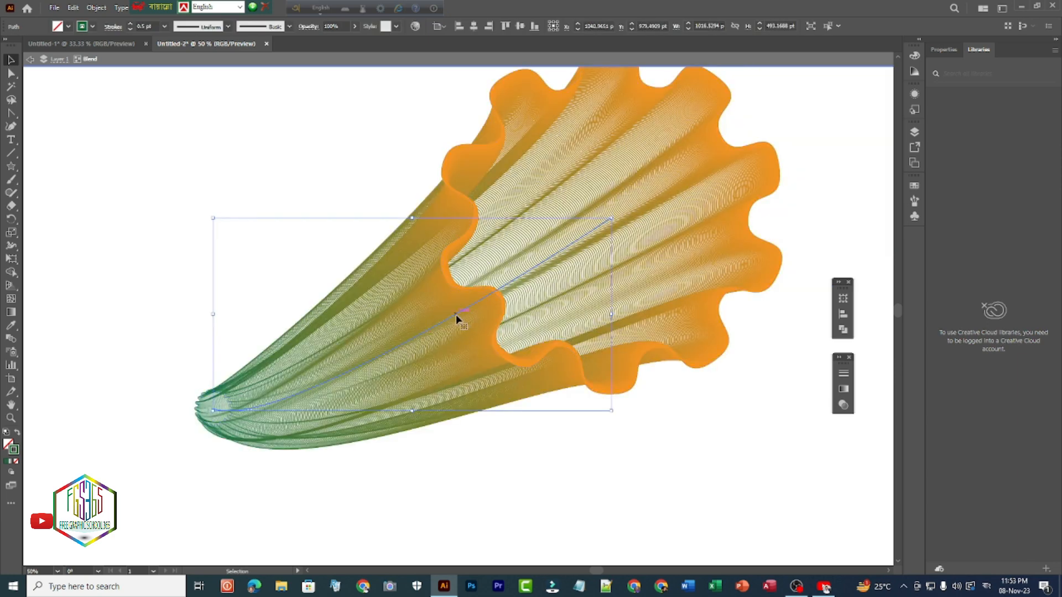
left_click_drag(446, 330, 444, 364)
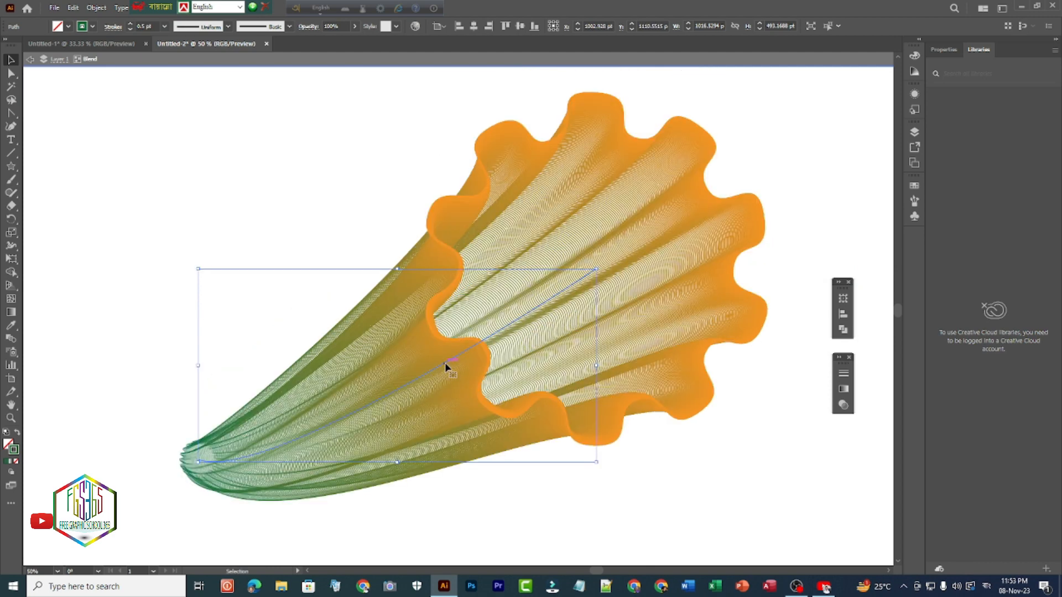
left_click(302, 207)
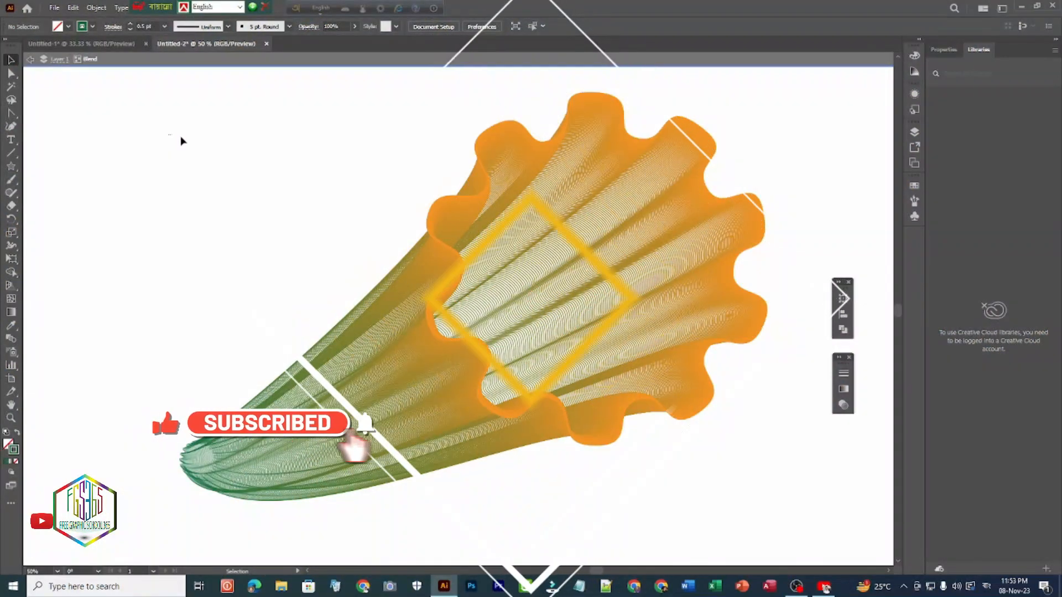
- Select the whole horn-shaped blend including its spine and both end shapes
left_click_drag(169, 136, 685, 509)
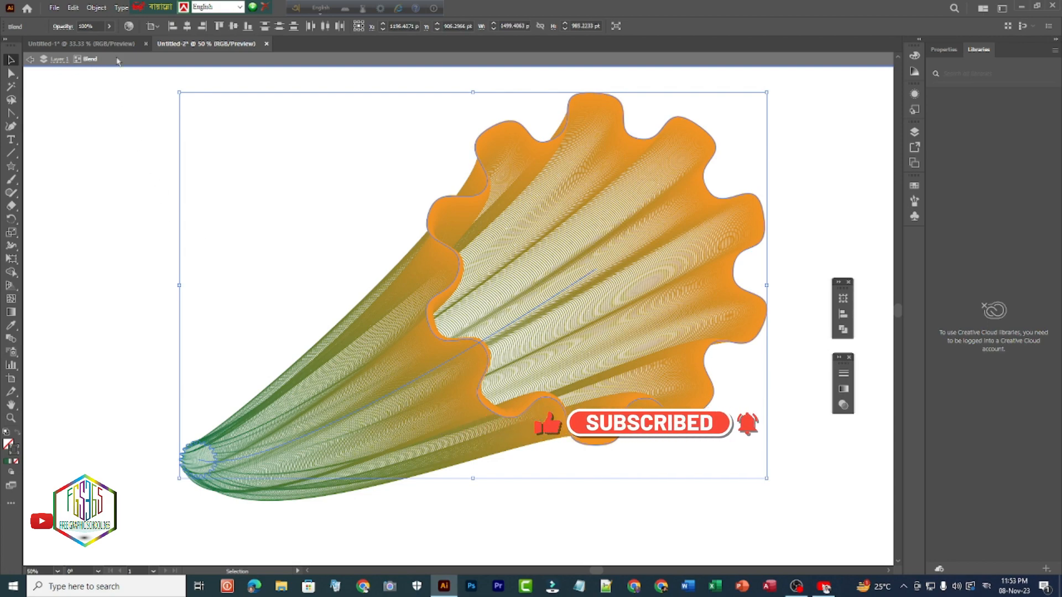